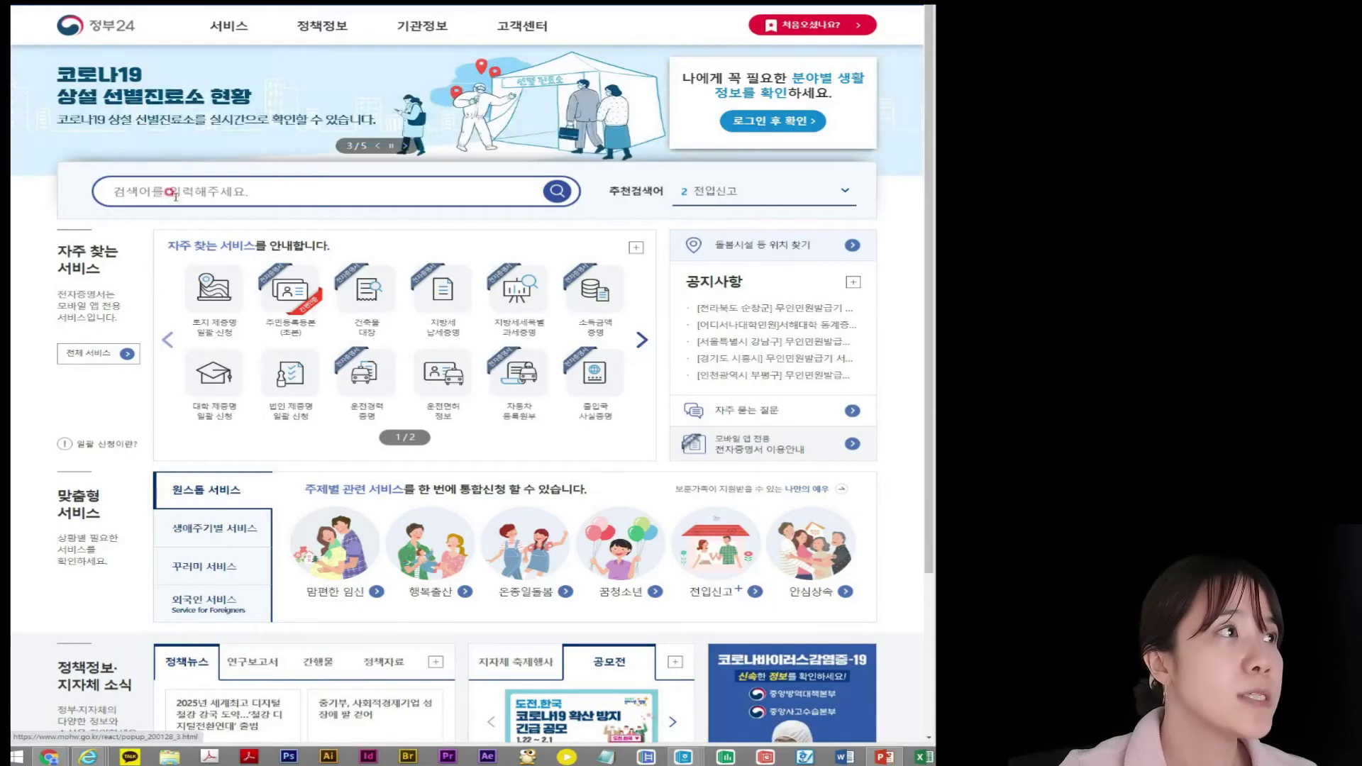
Search the site for 농지취득자격증명 and open the application for the 농업경영계획서 미첨부 version
left_click(216, 191)
left_click(132, 240)
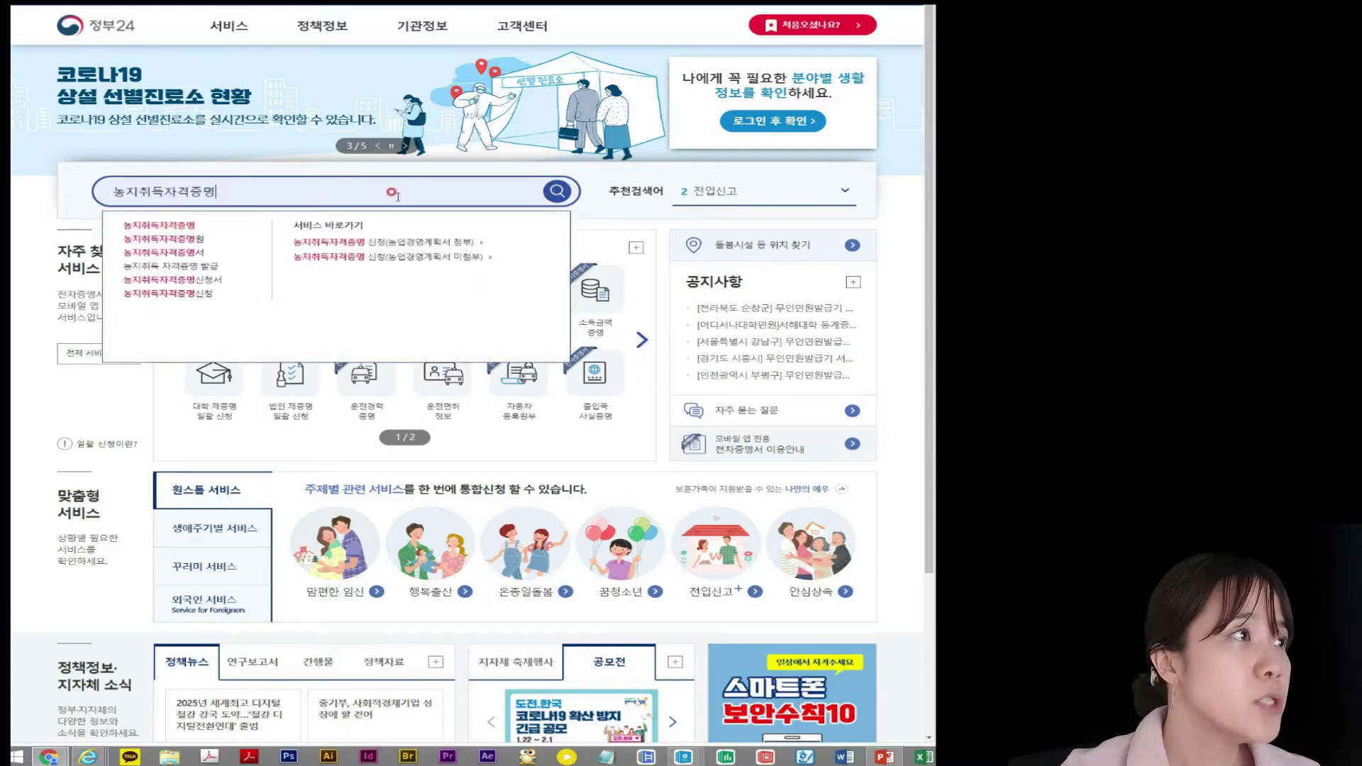
left_click(558, 191)
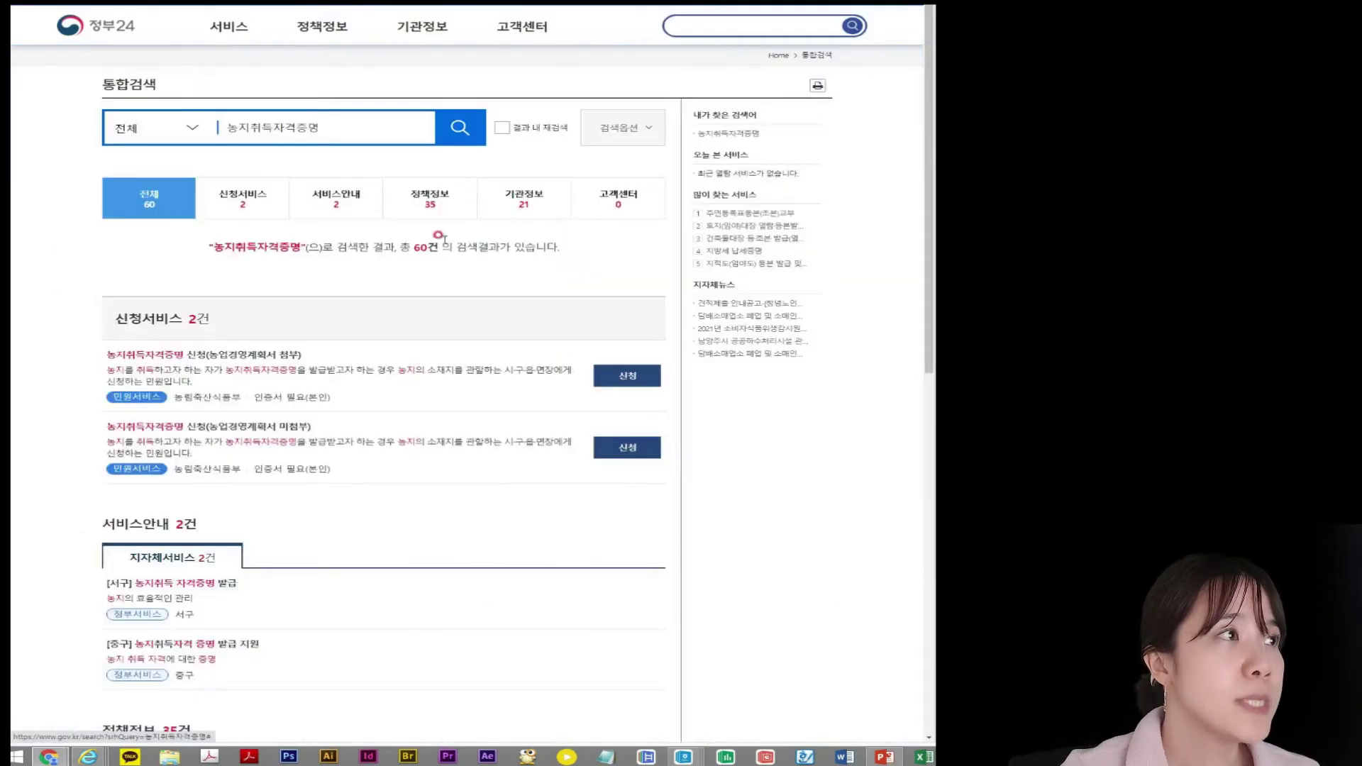
scroll(322, 362, "down", 1)
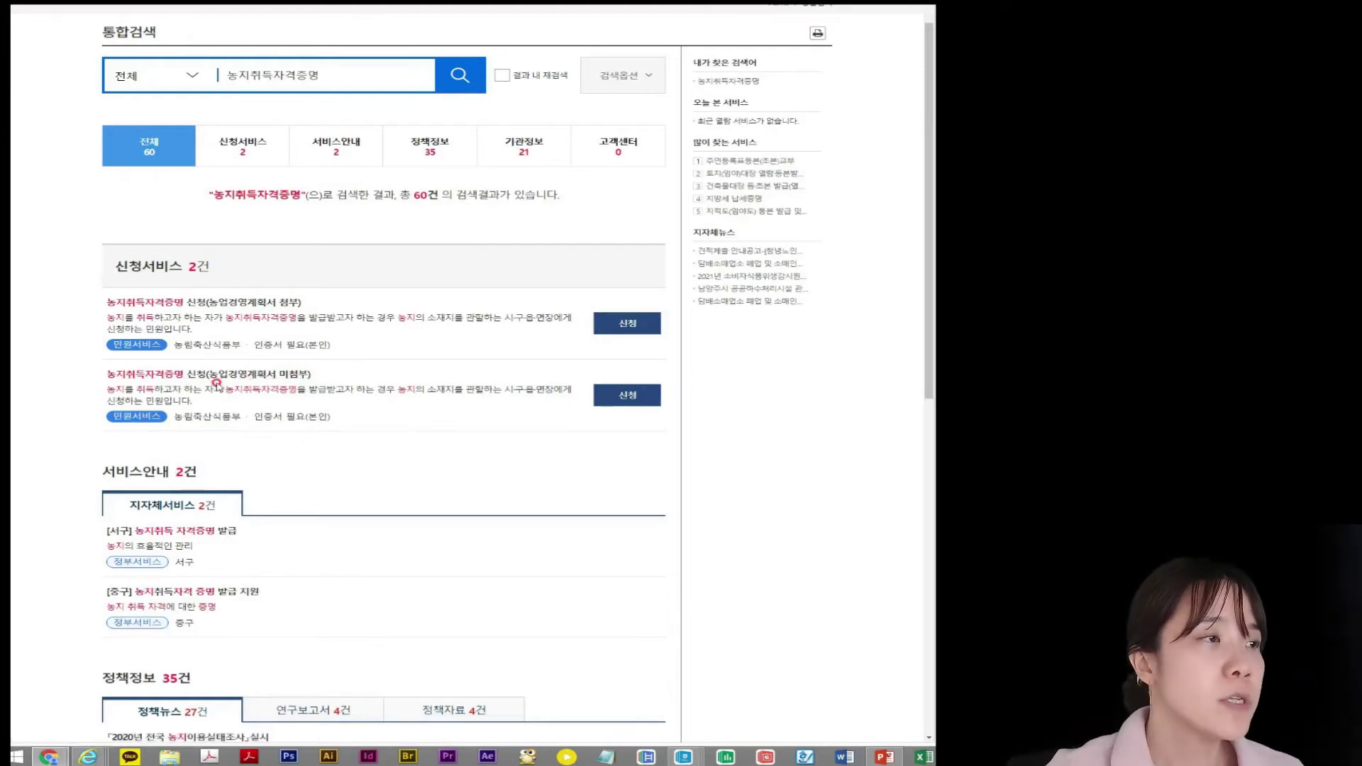
left_click(630, 397)
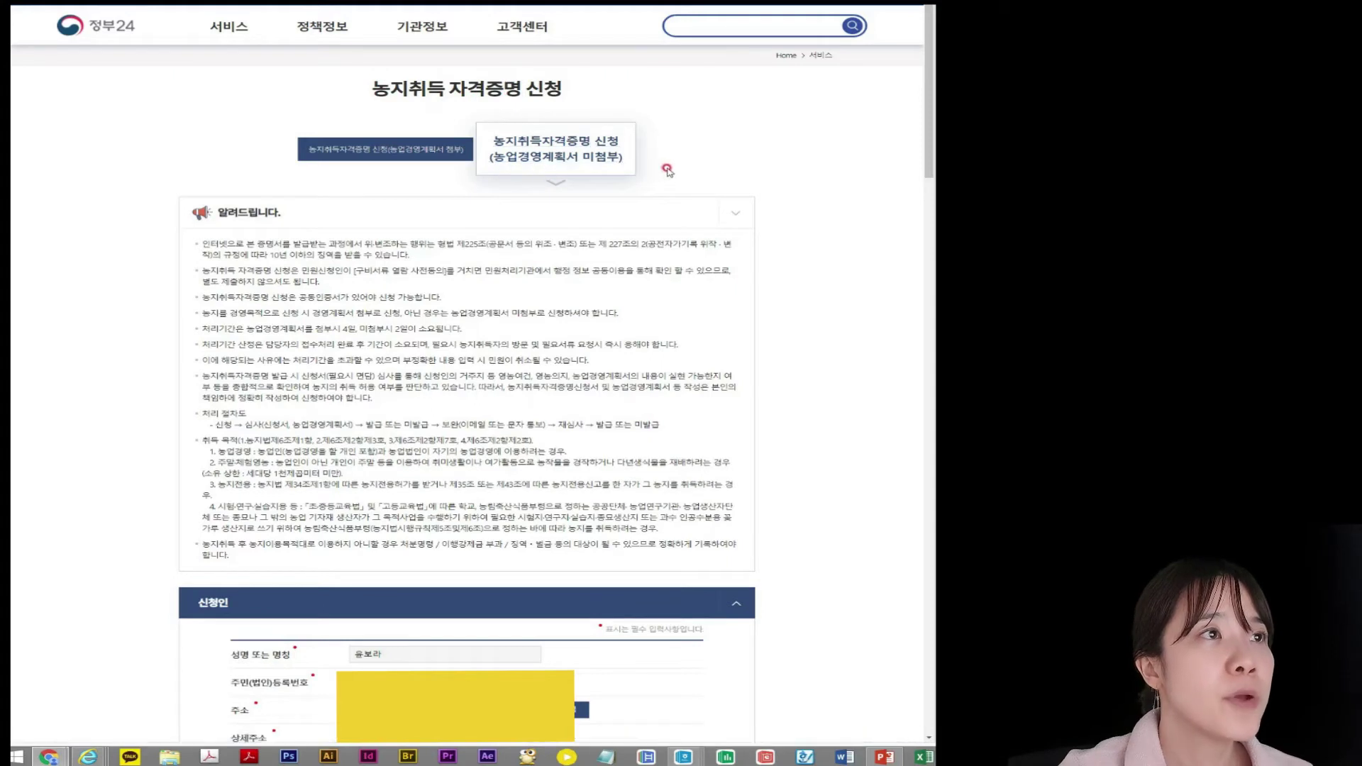
Examine the application notice on prior consent for document viewing, processing periods, and the permitted acquisition purposes including 주말·체험영농
left_click_drag(197, 246, 557, 302)
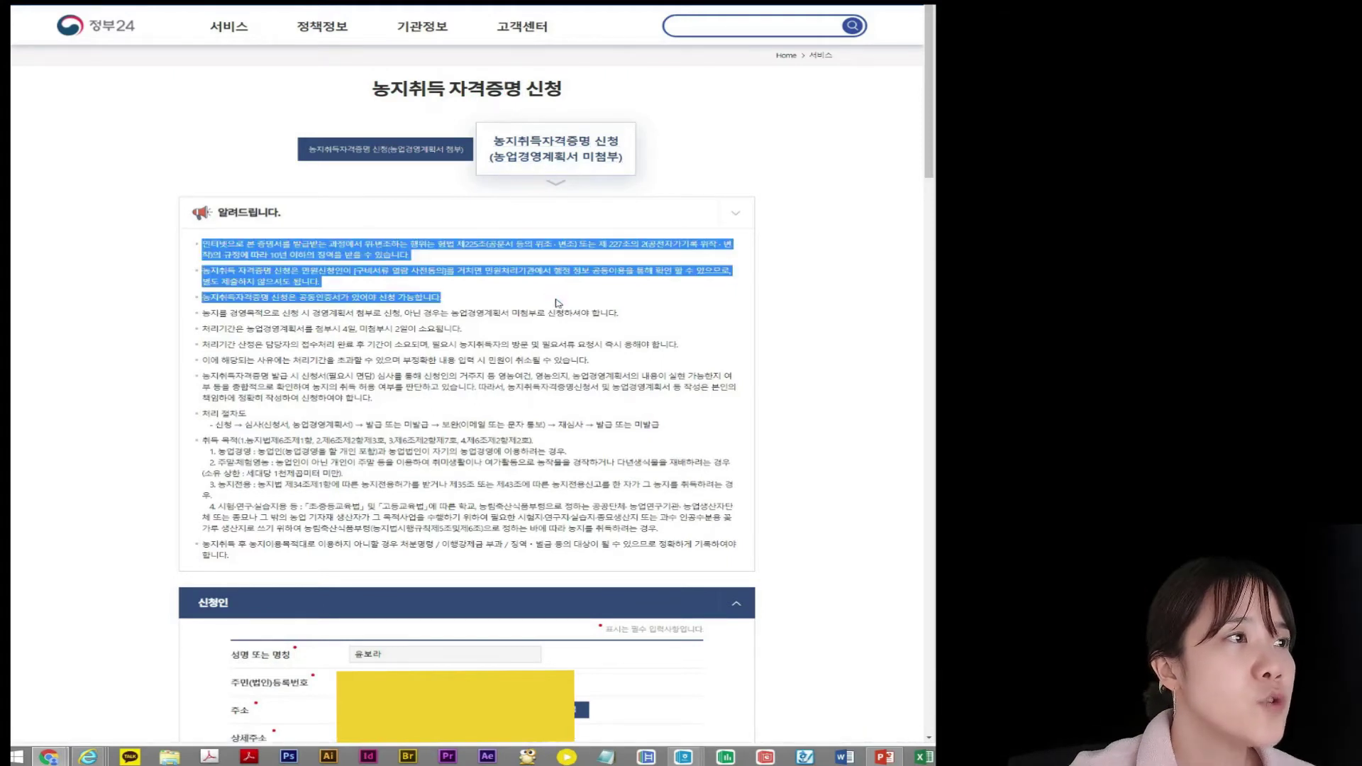
left_click(553, 300)
left_click_drag(310, 271, 599, 283)
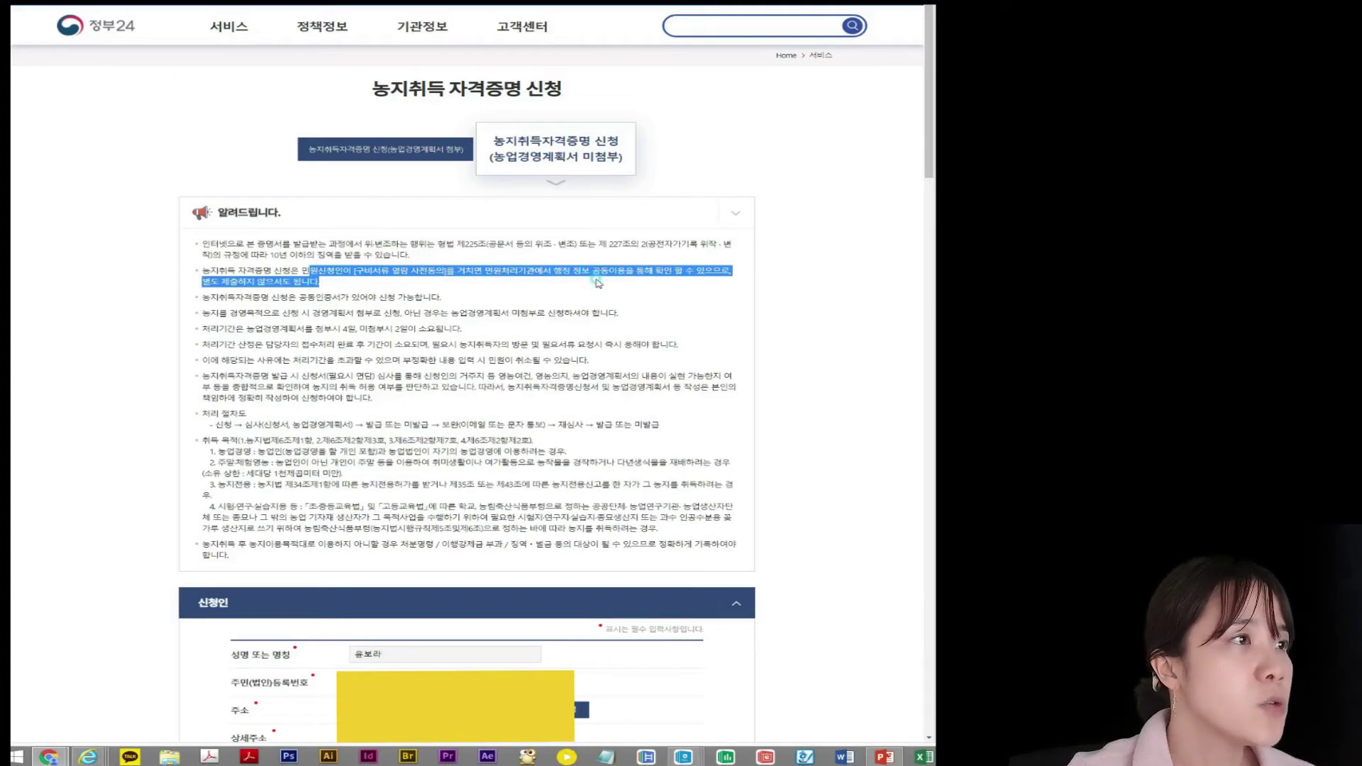
left_click_drag(201, 329, 481, 337)
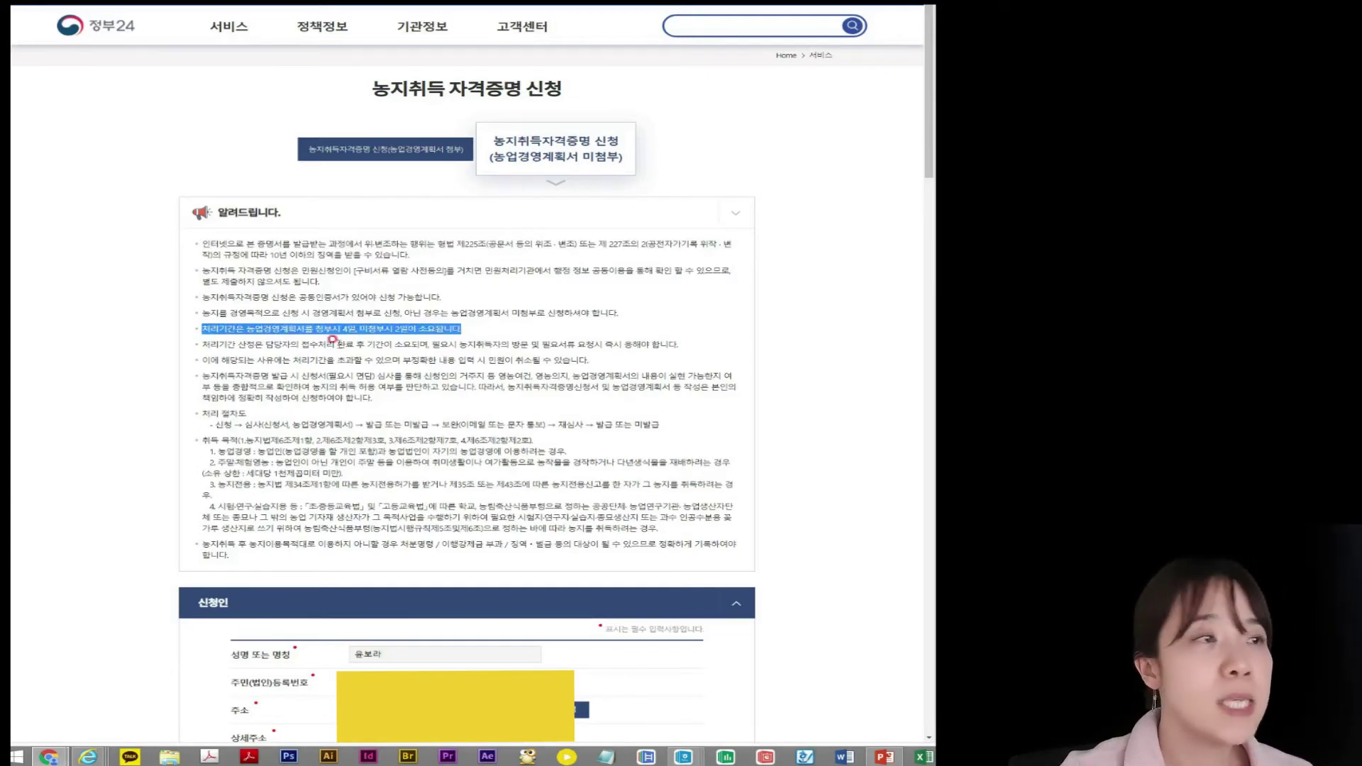
scroll(212, 354, "down", 1)
left_click_drag(203, 335, 573, 366)
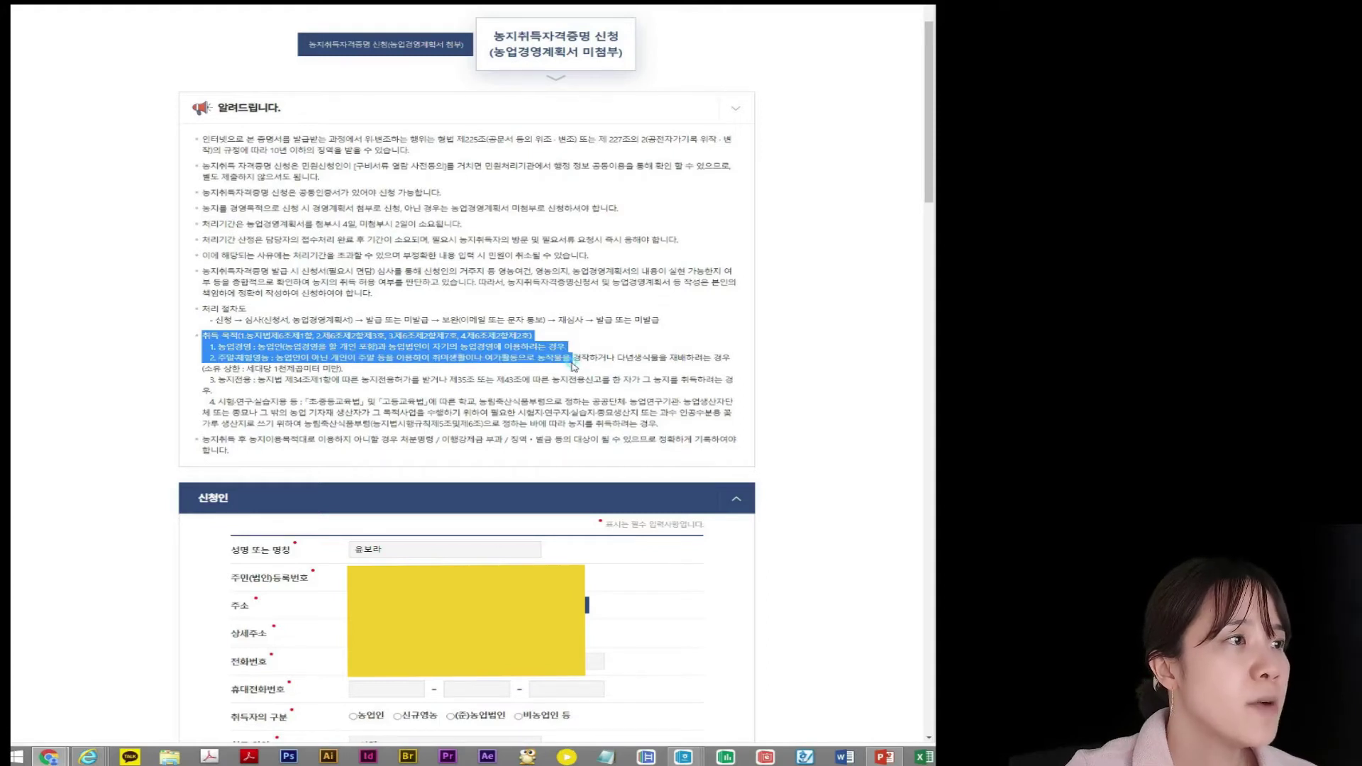
left_click_drag(574, 366, 587, 368)
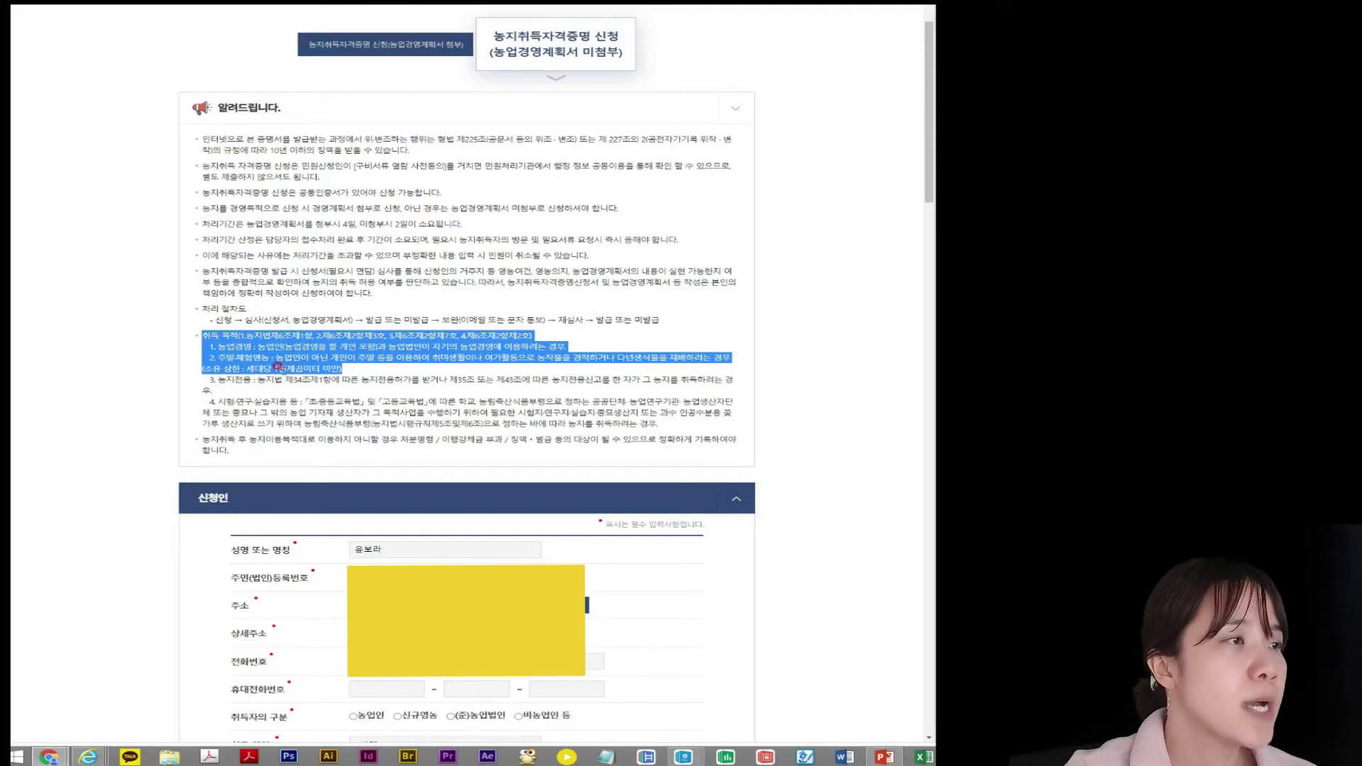
left_click(361, 370)
Set the acquirer category (취득자의 구분) in the applicant section to 비농업인 등
scroll(347, 370, "down", 3)
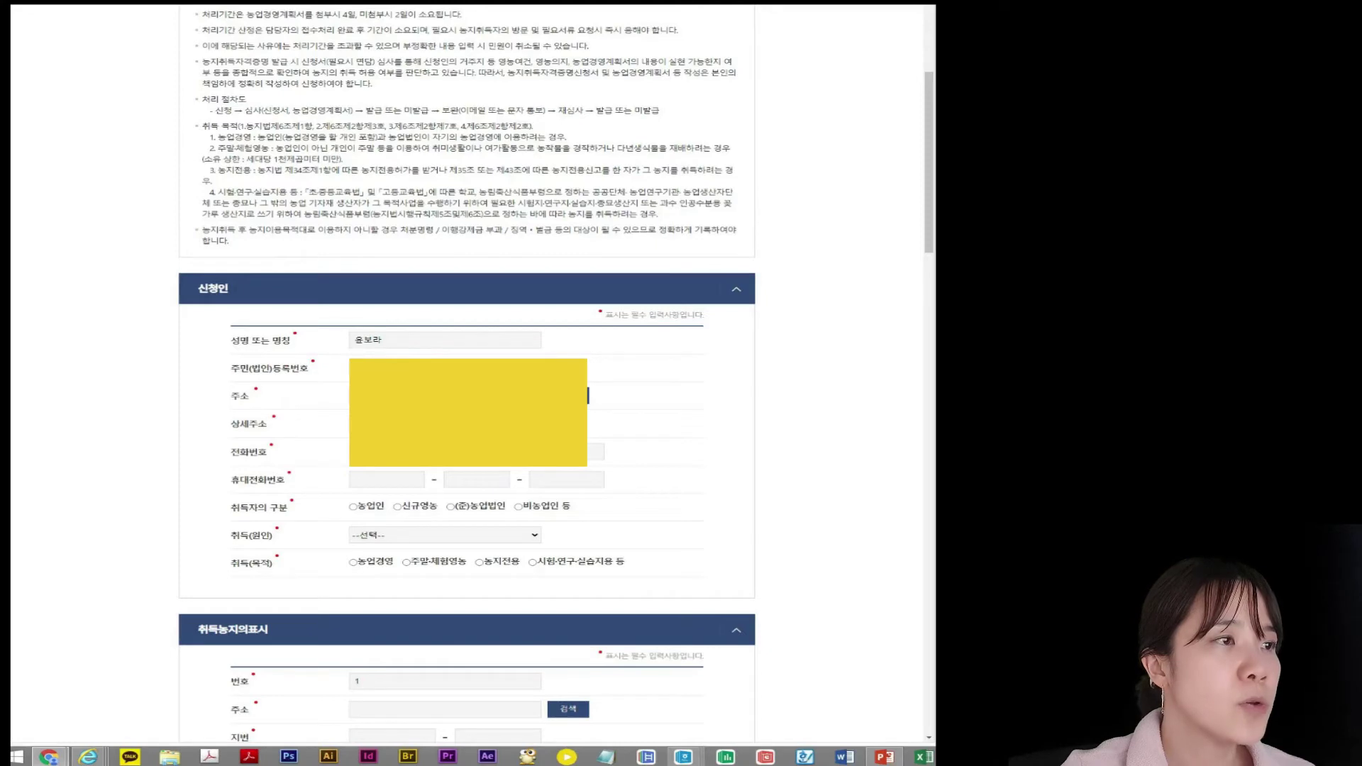
scroll(347, 370, "down", 1)
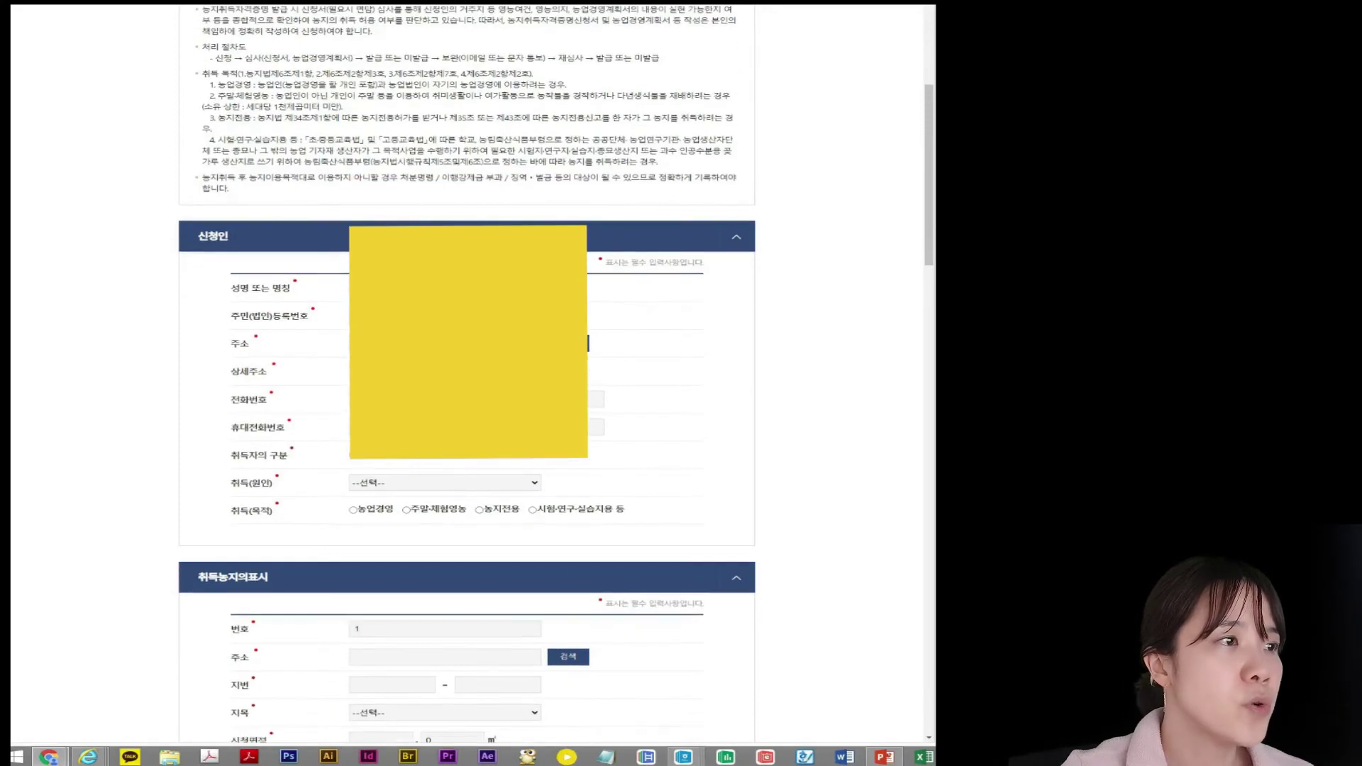
scroll(347, 370, "down", 1)
scroll(352, 426, "up", 1)
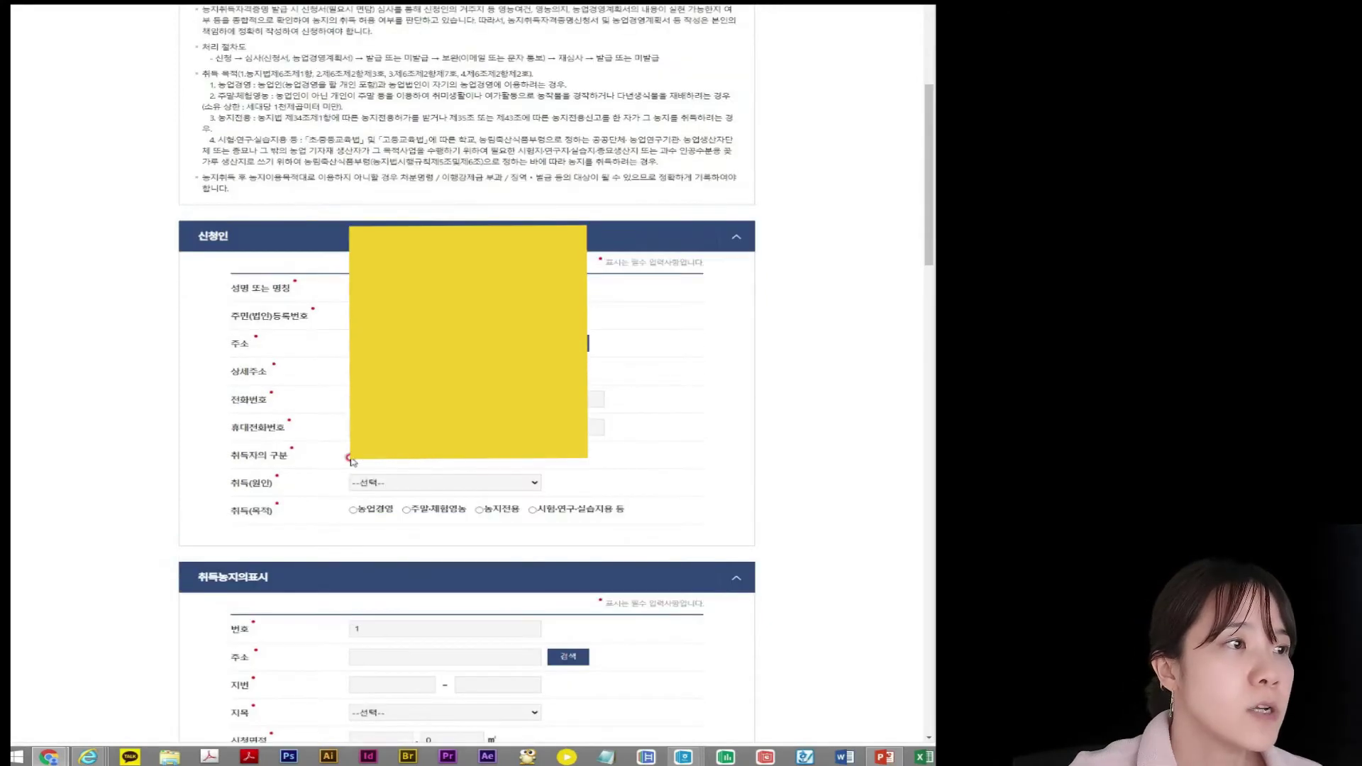
left_click(352, 457)
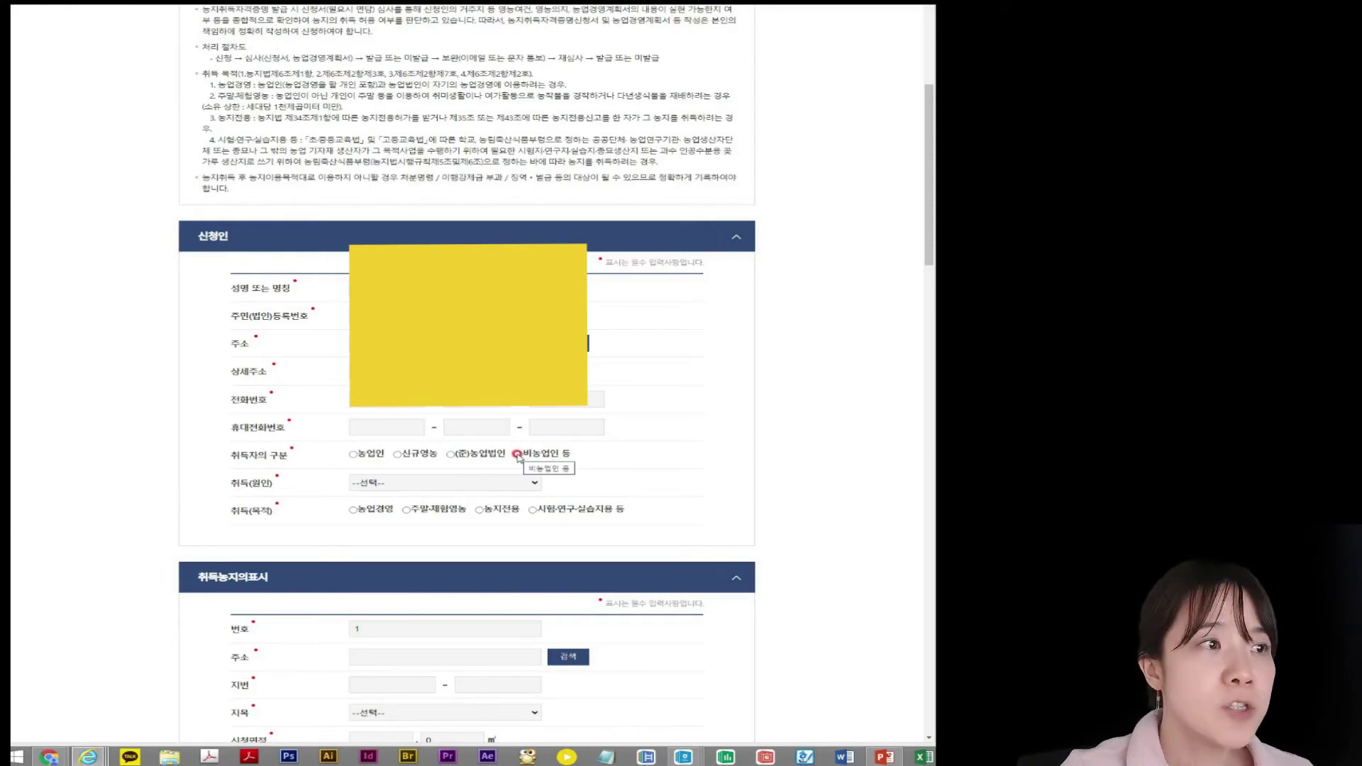
left_click(517, 455)
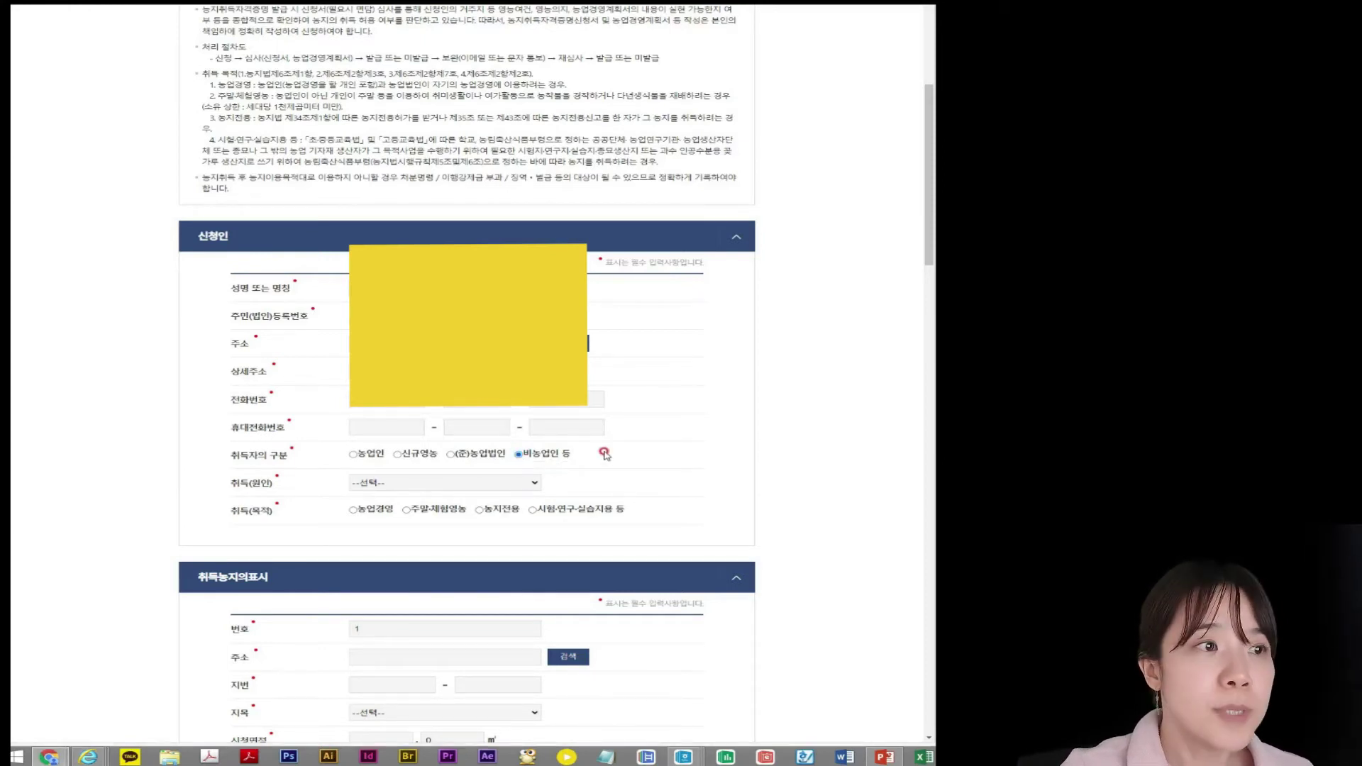
Set the acquisition cause (취득원인) to 매매 and the acquisition purpose (취득목적) to 주말·체험영농
scroll(674, 456, "down", 1)
left_click(535, 431)
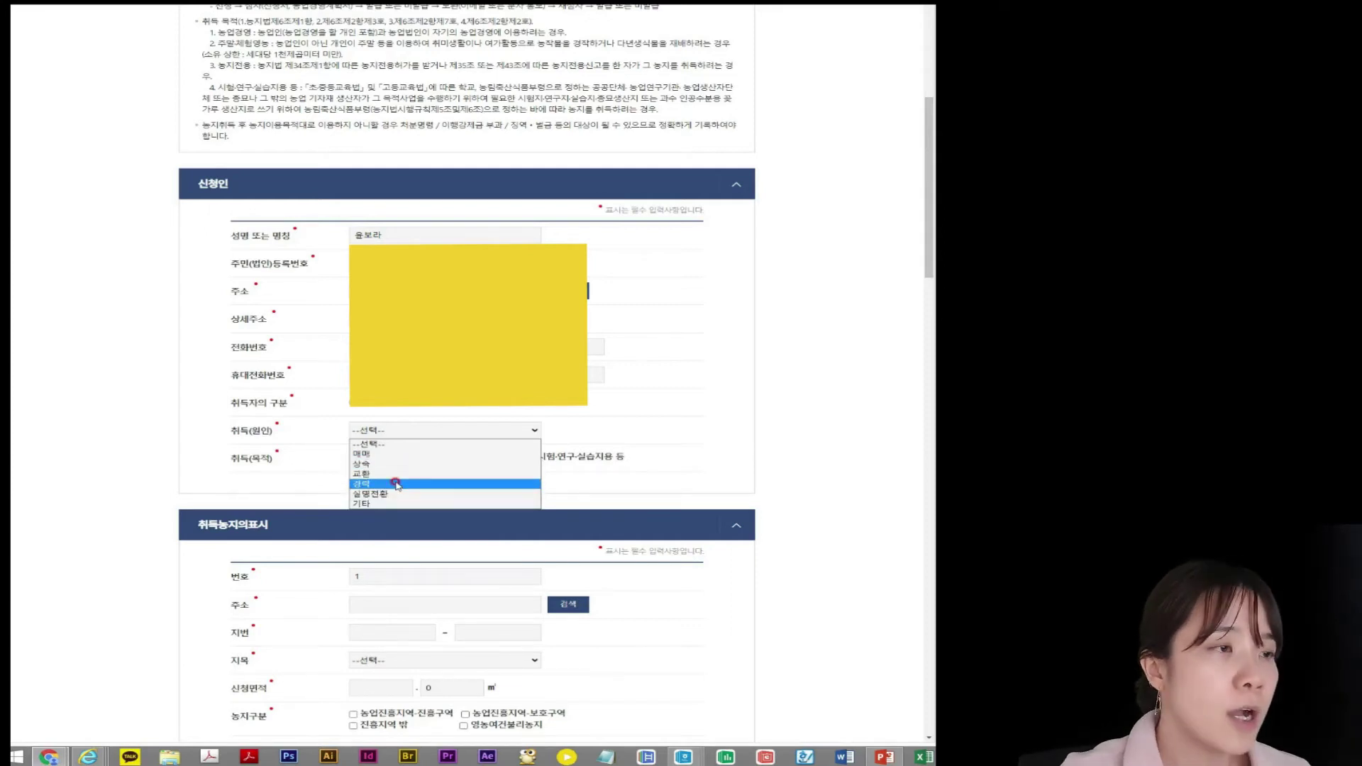
left_click(370, 454)
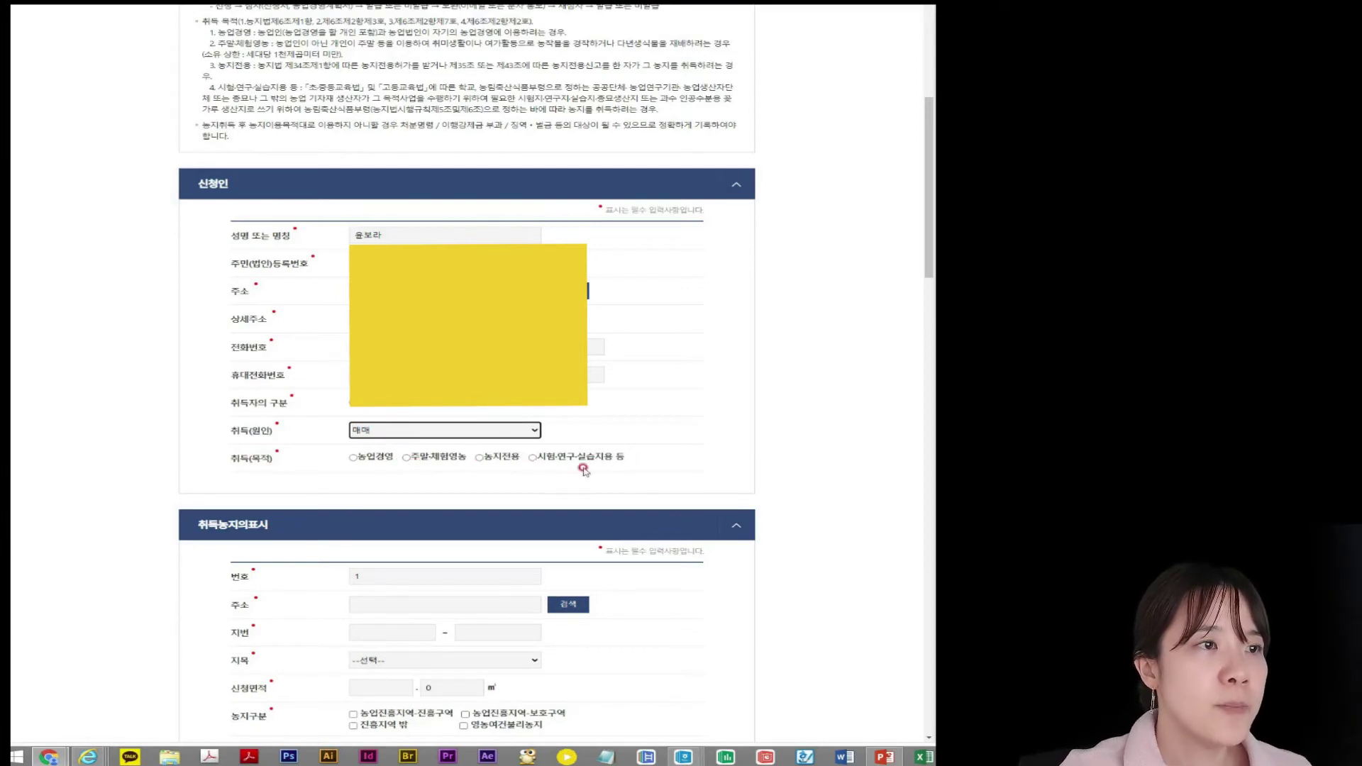
left_click(405, 458)
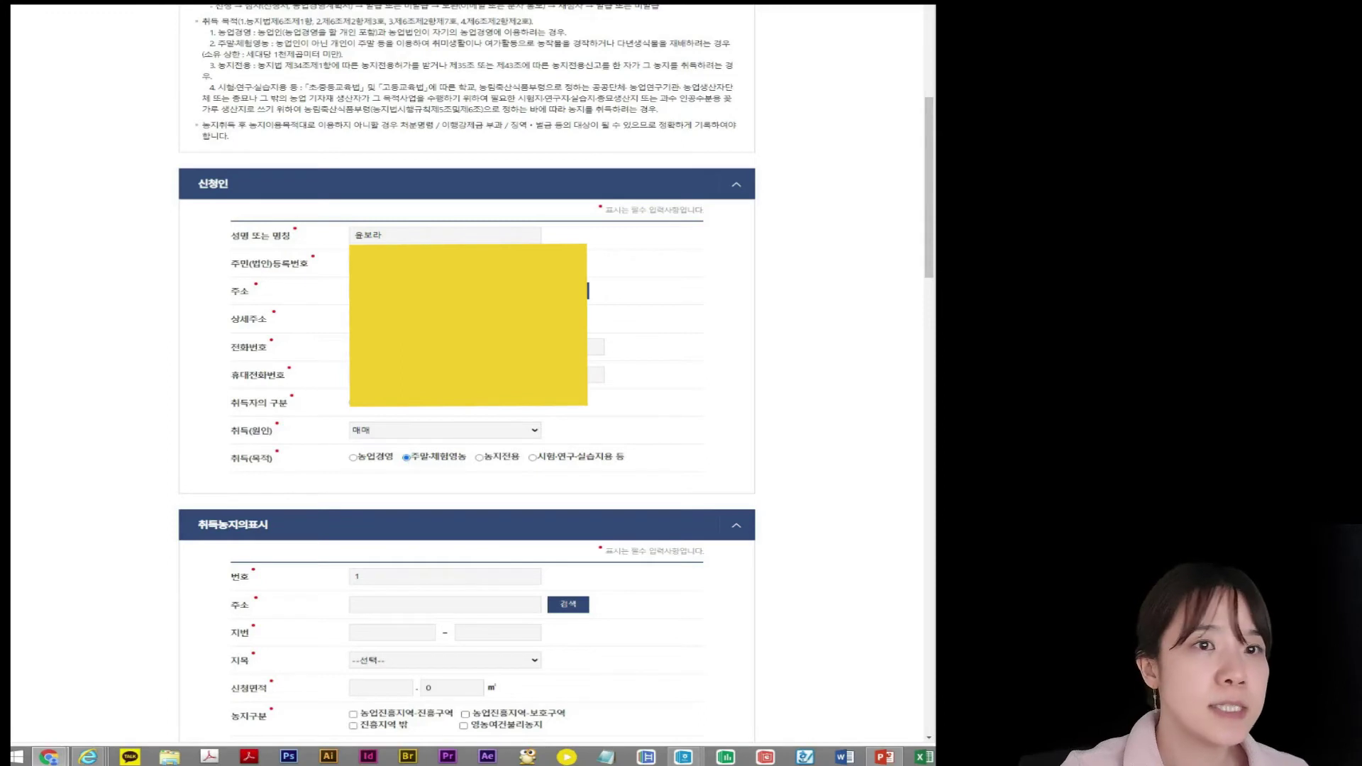
Open the linked LURIS land-use regulation site from the farmland section and set the search region to 경기도 화성시
scroll(557, 386, "down", 2)
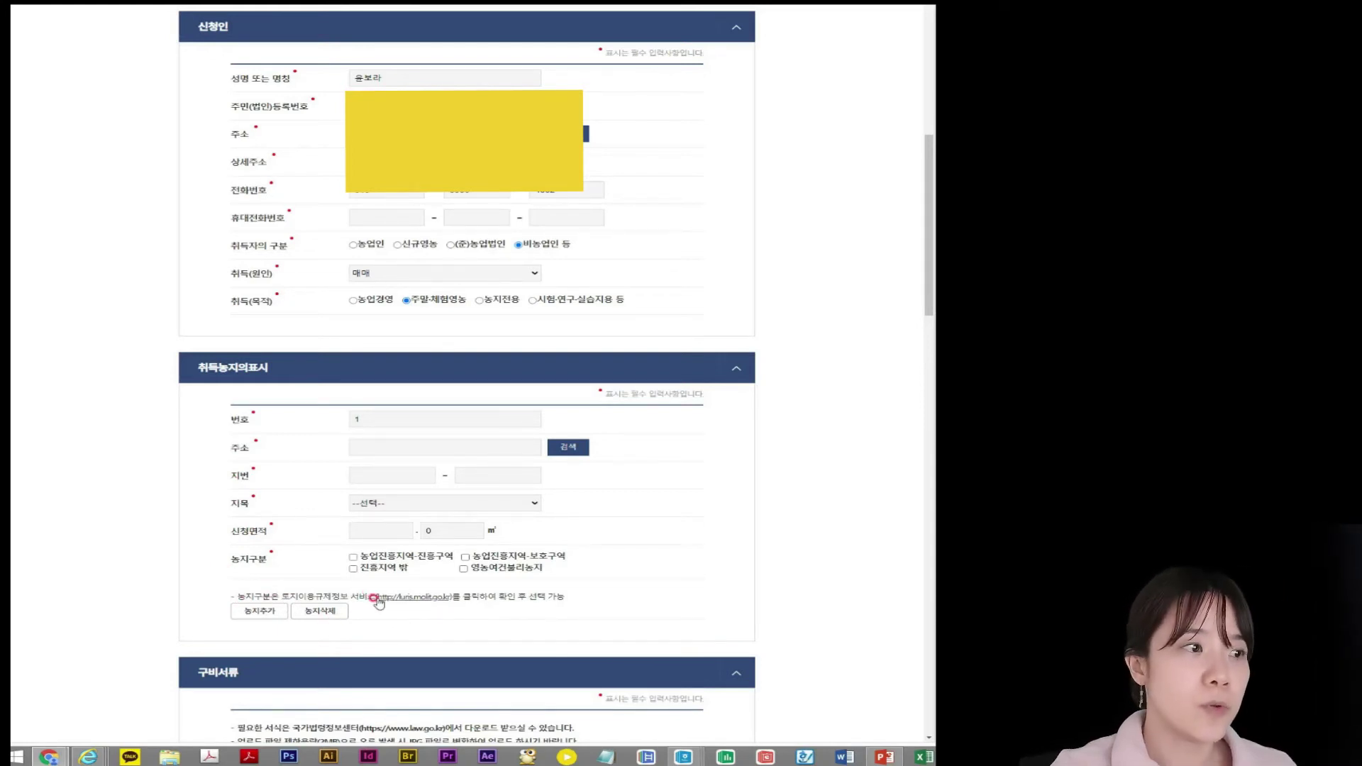
left_click(435, 604)
left_click(217, 160)
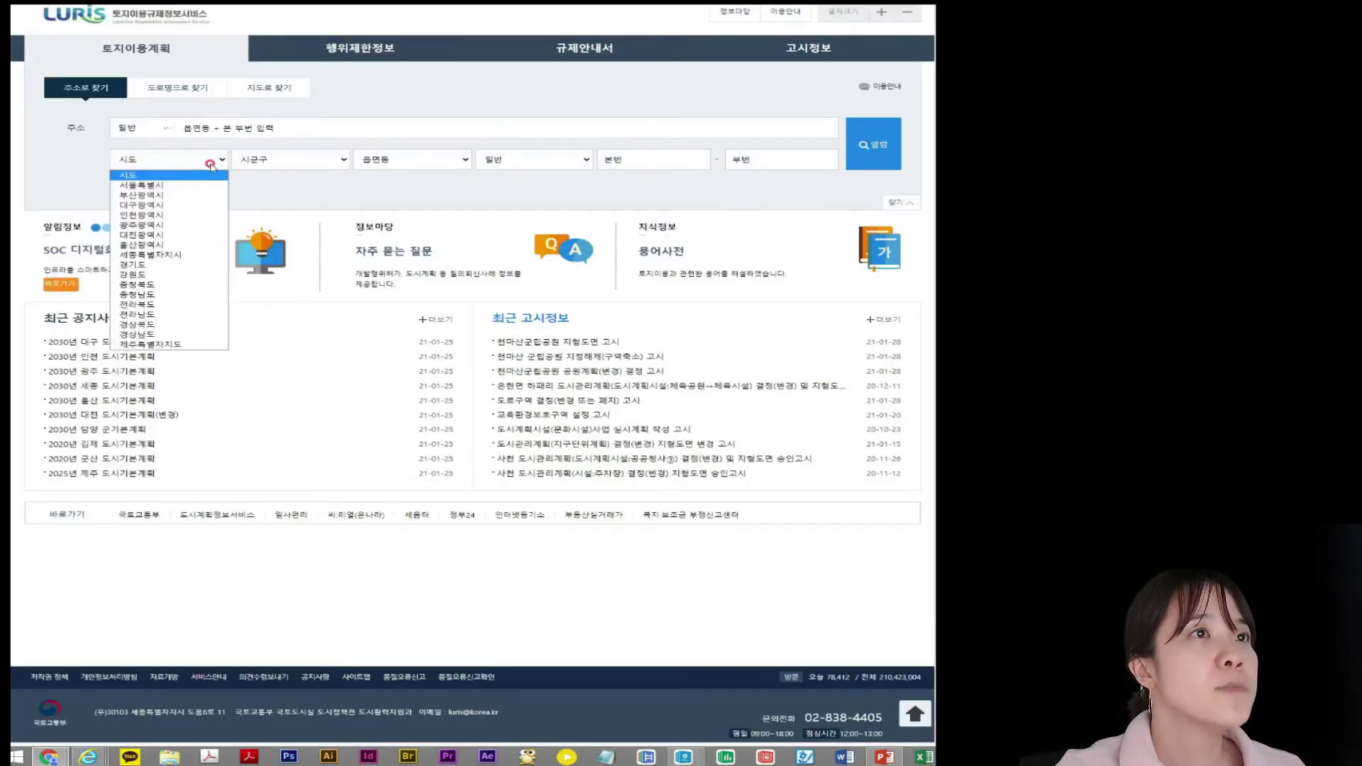
left_click(135, 264)
left_click(287, 160)
scroll(266, 319, "down", 9)
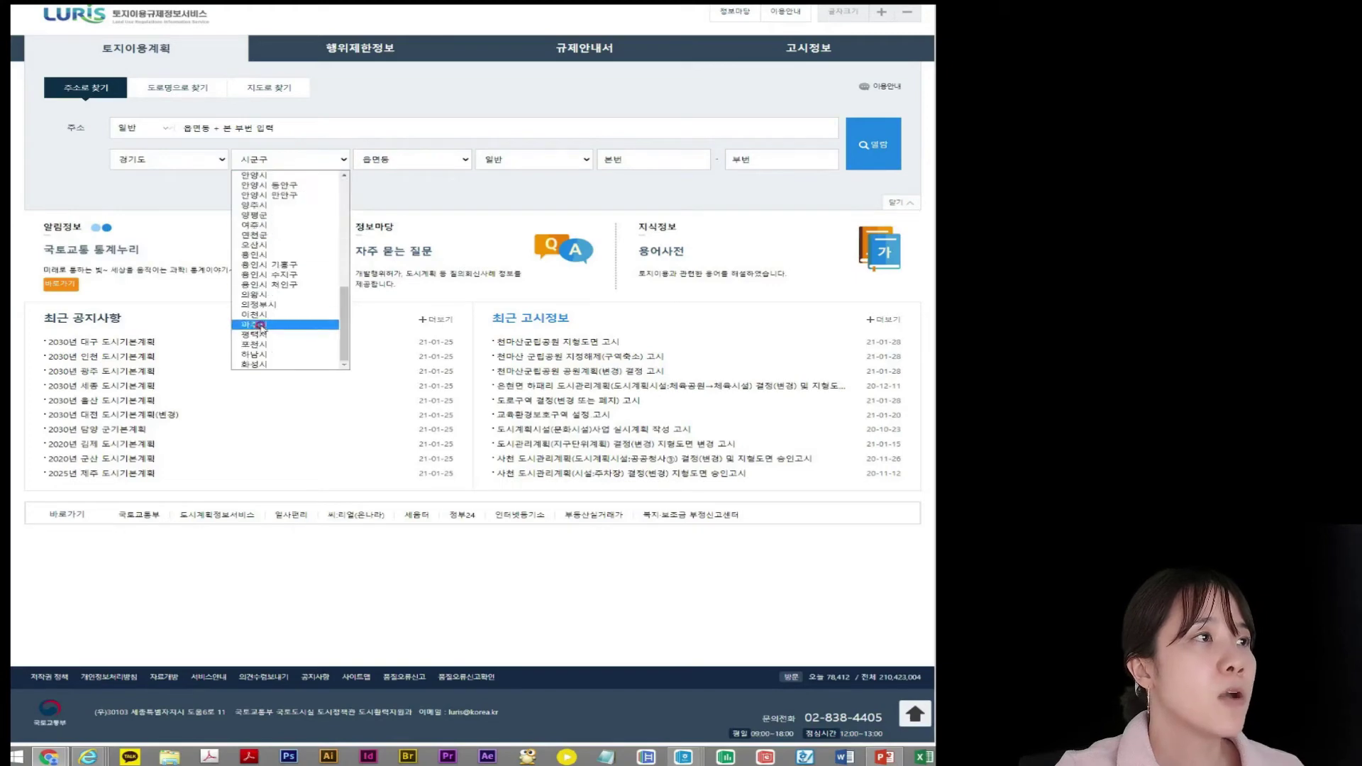
left_click(254, 364)
Choose 송산면 and 삼존리, enter the parcel's lot number, and look up its land-use plan and zoning
left_click(419, 160)
scroll(416, 276, "down", 5)
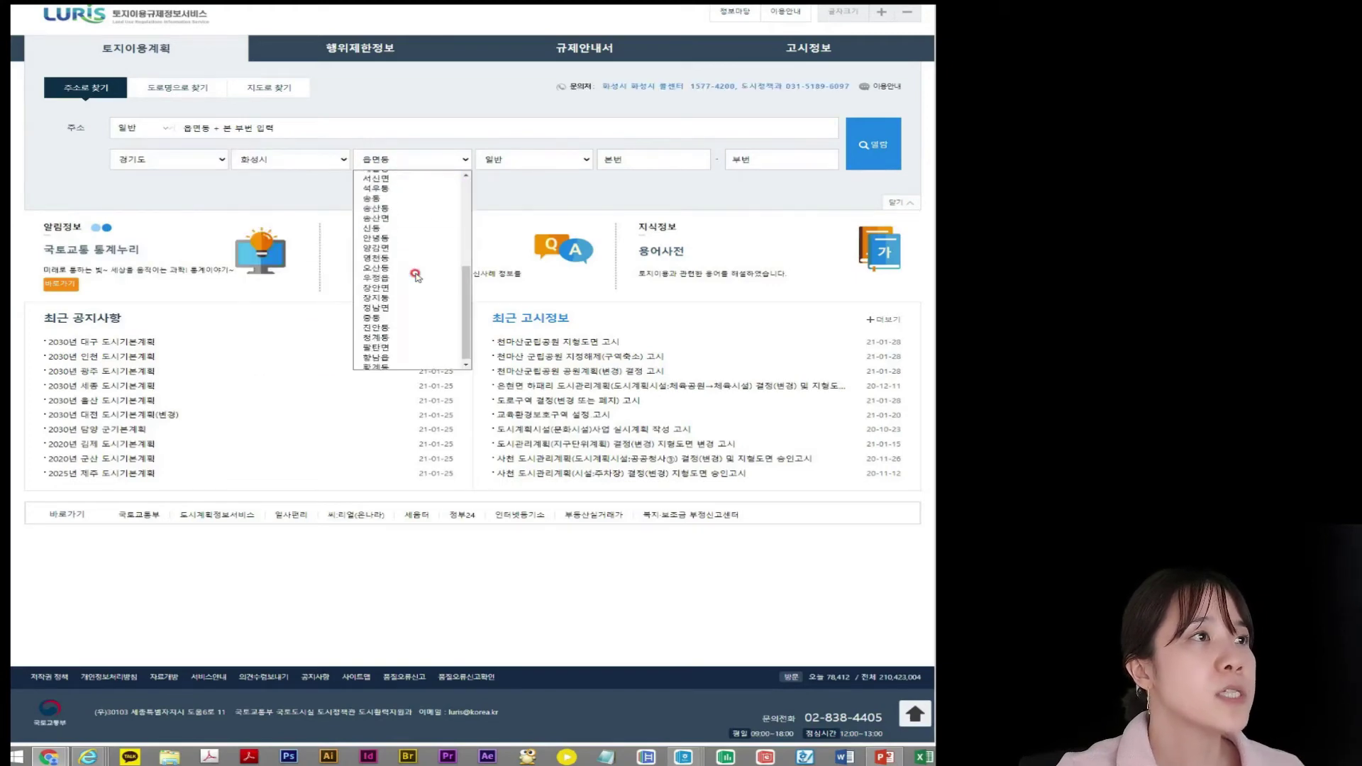
left_click(397, 292)
left_click(428, 160)
left_click(886, 146)
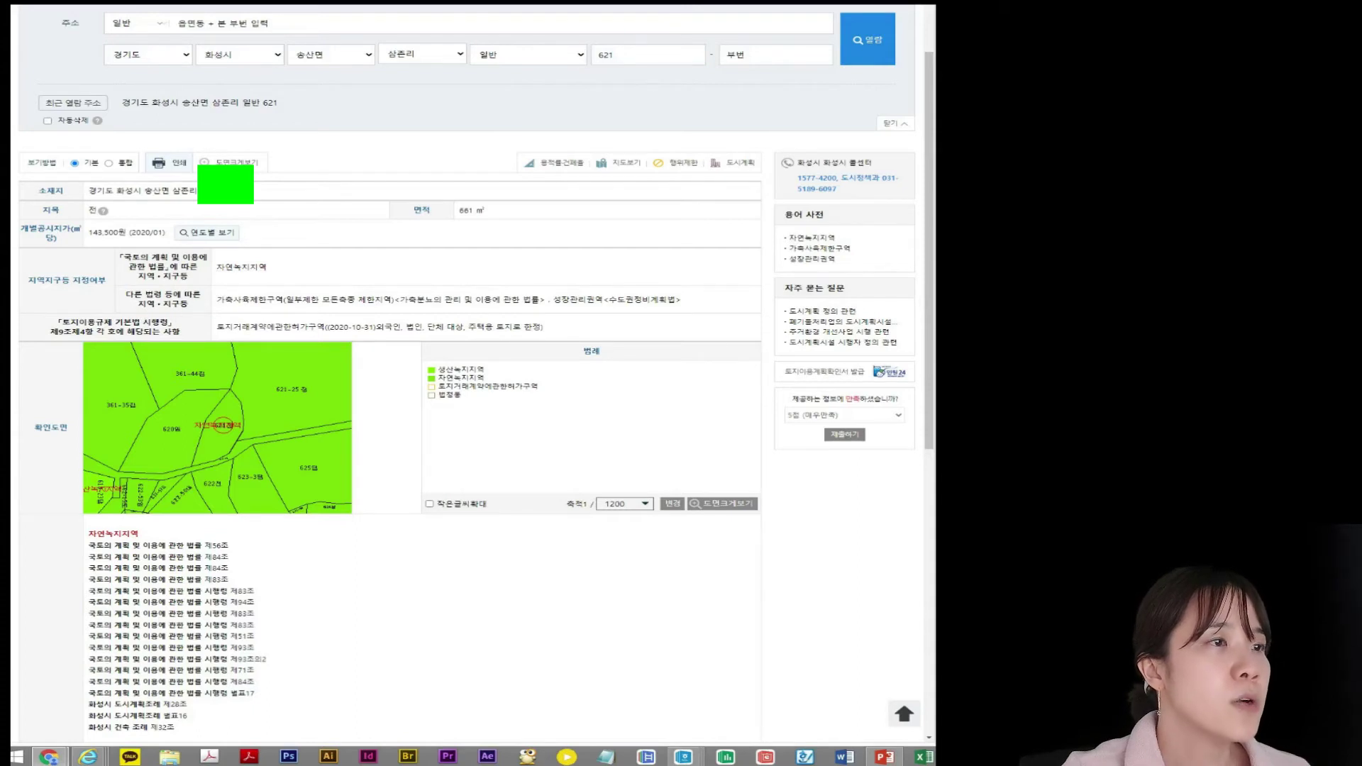
scroll(531, 27, "up", 2)
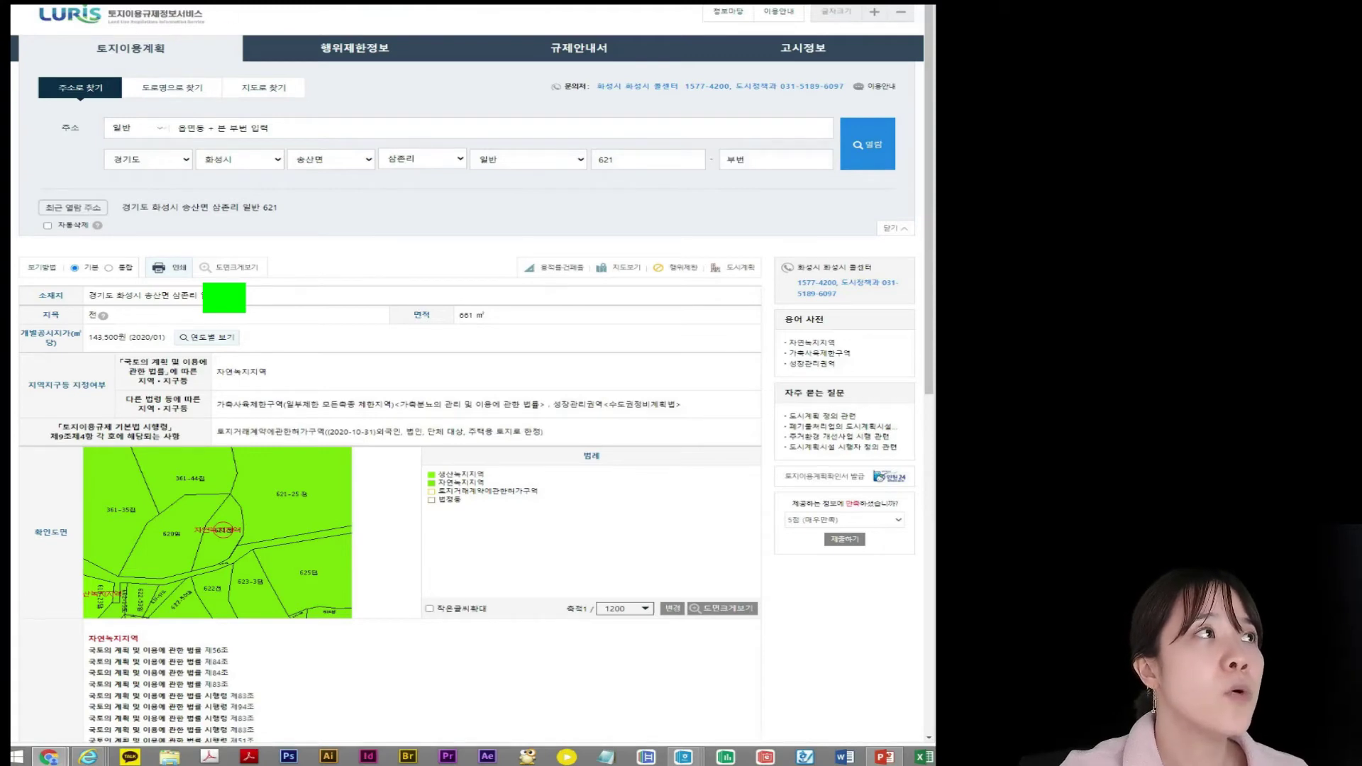
Return to the application's required-documents section and examine the 농업경영계획서 template in the word processor
key("ctrl+Tab")
scroll(272, 448, "down", 3)
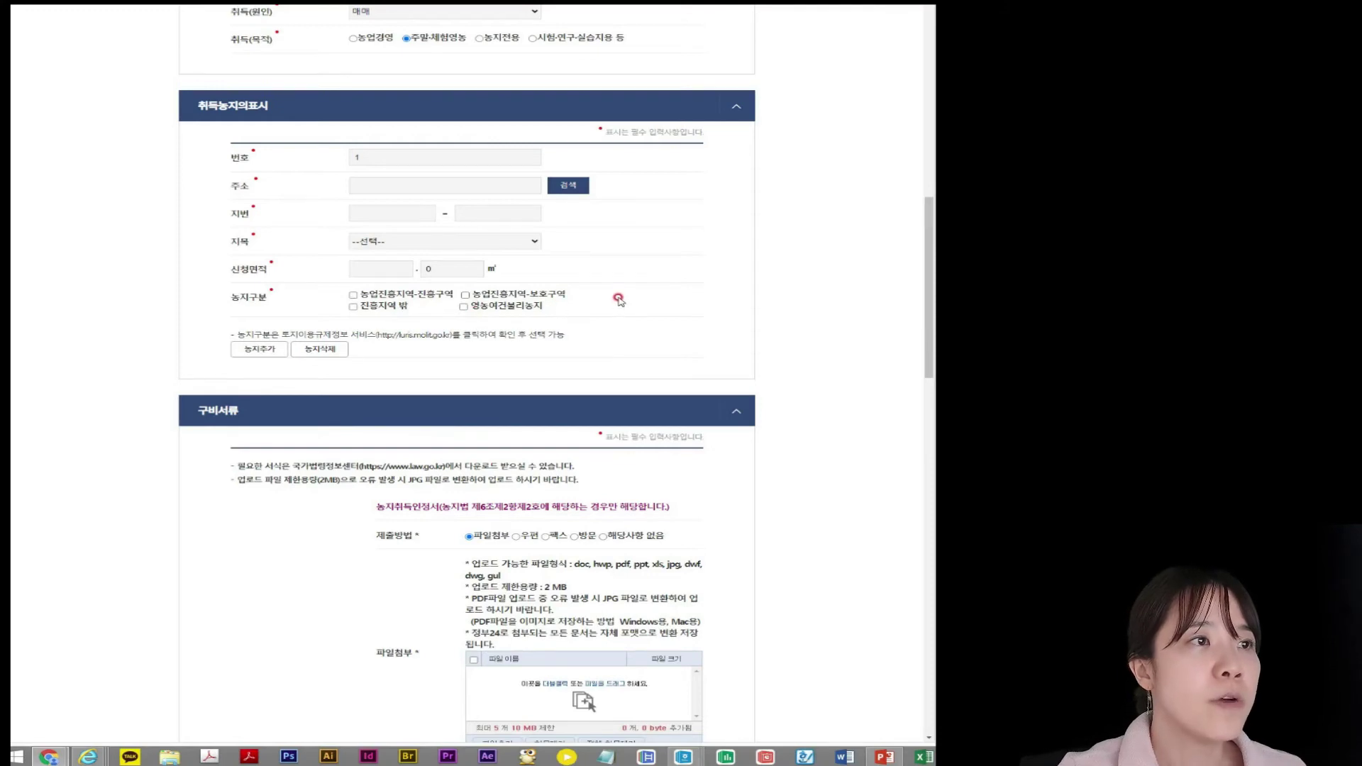
scroll(613, 300, "down", 1)
scroll(613, 300, "down", 3)
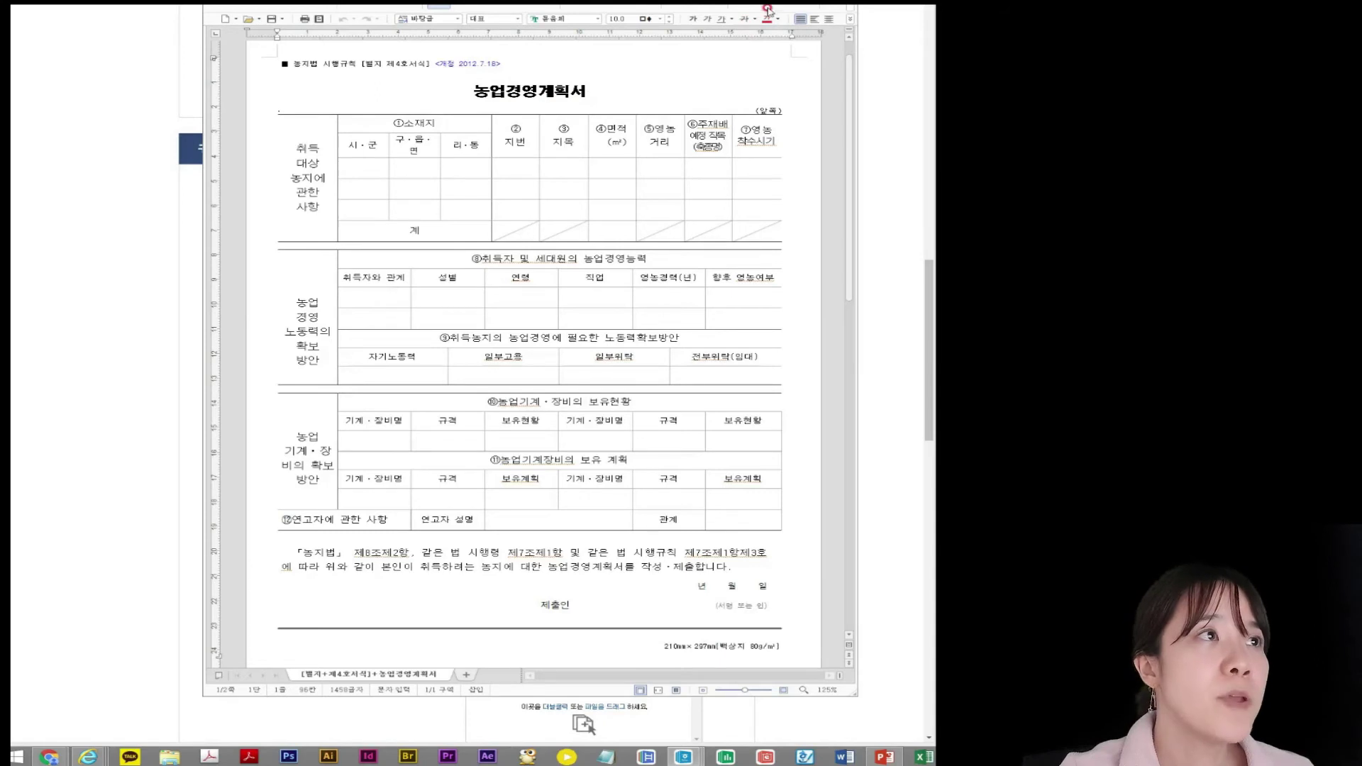
left_click(280, 205)
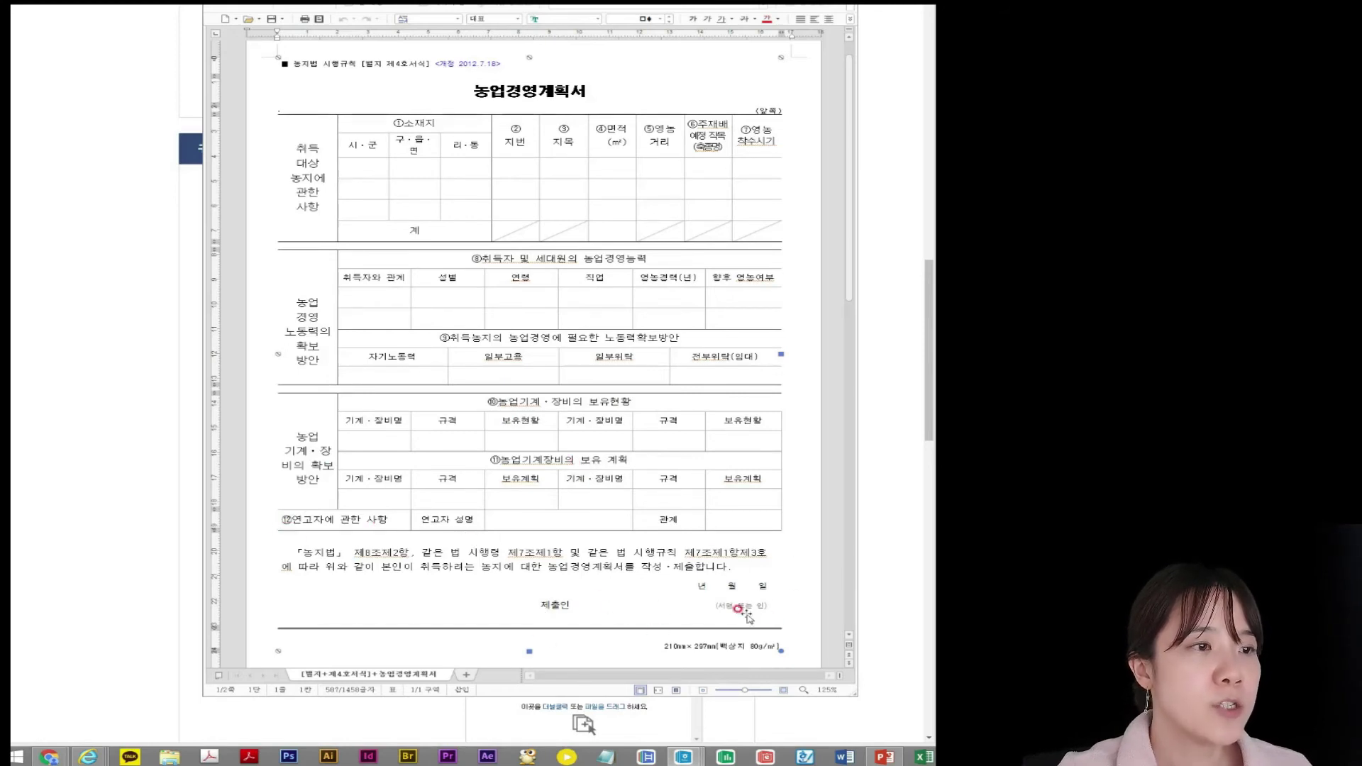
left_click_drag(849, 54, 848, 32)
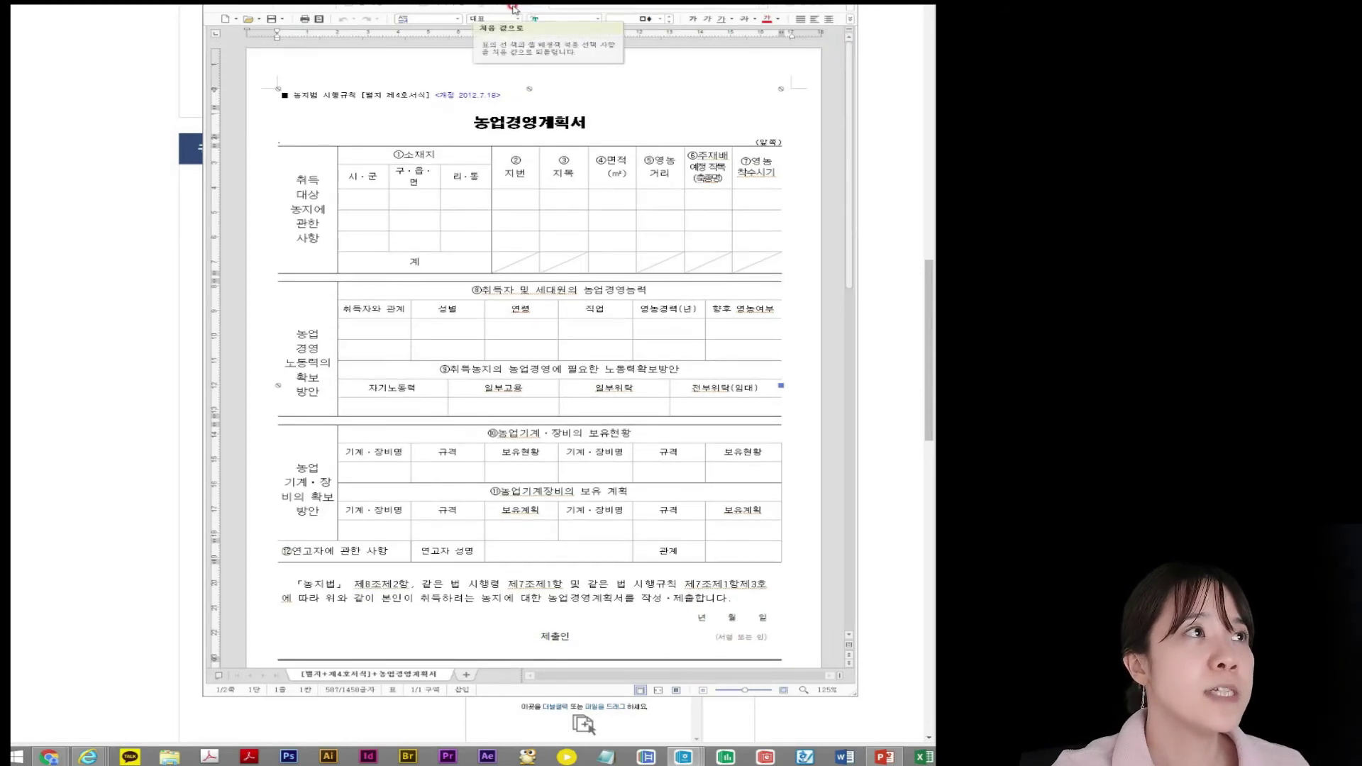
Switch back to the application form and set the submission method of all four required documents to 해당사항 없음
key("alt+Tab")
scroll(802, 339, "down", 2)
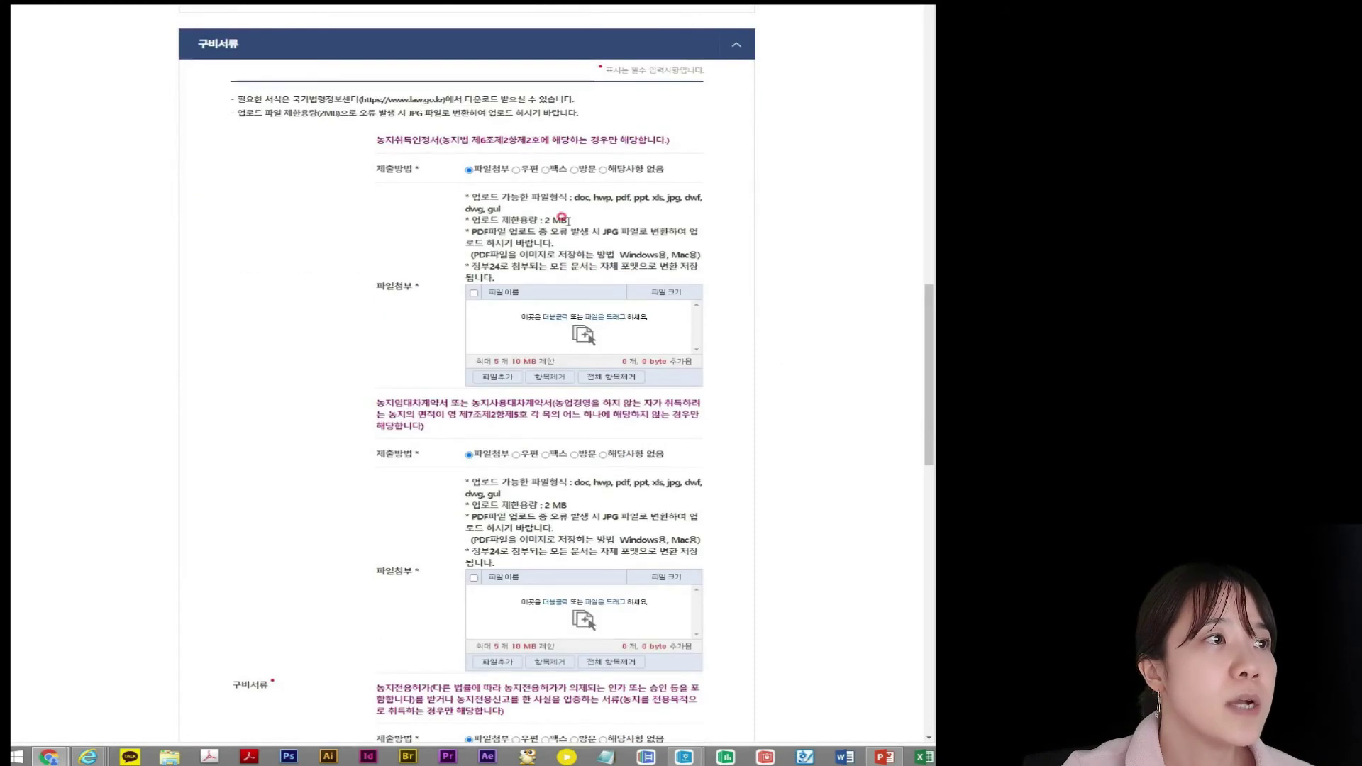
left_click(603, 170)
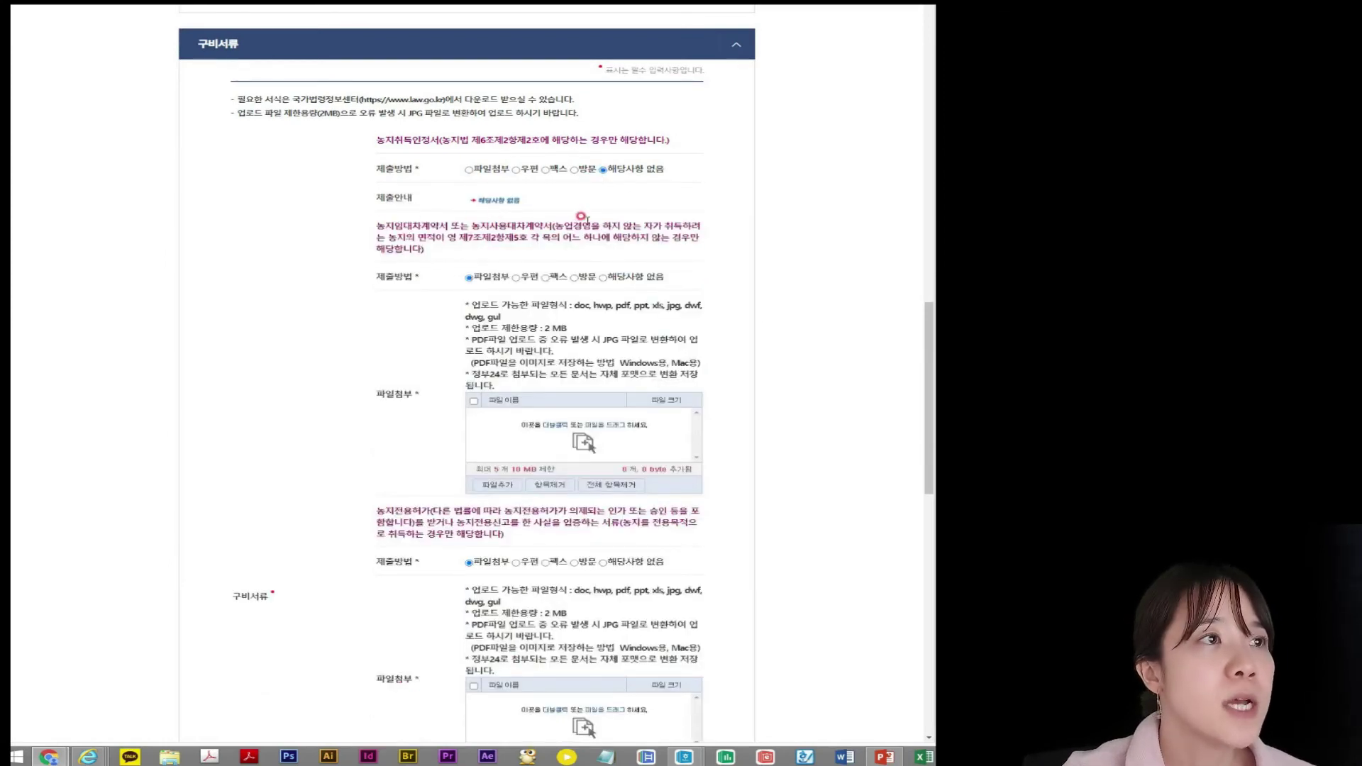
left_click(601, 278)
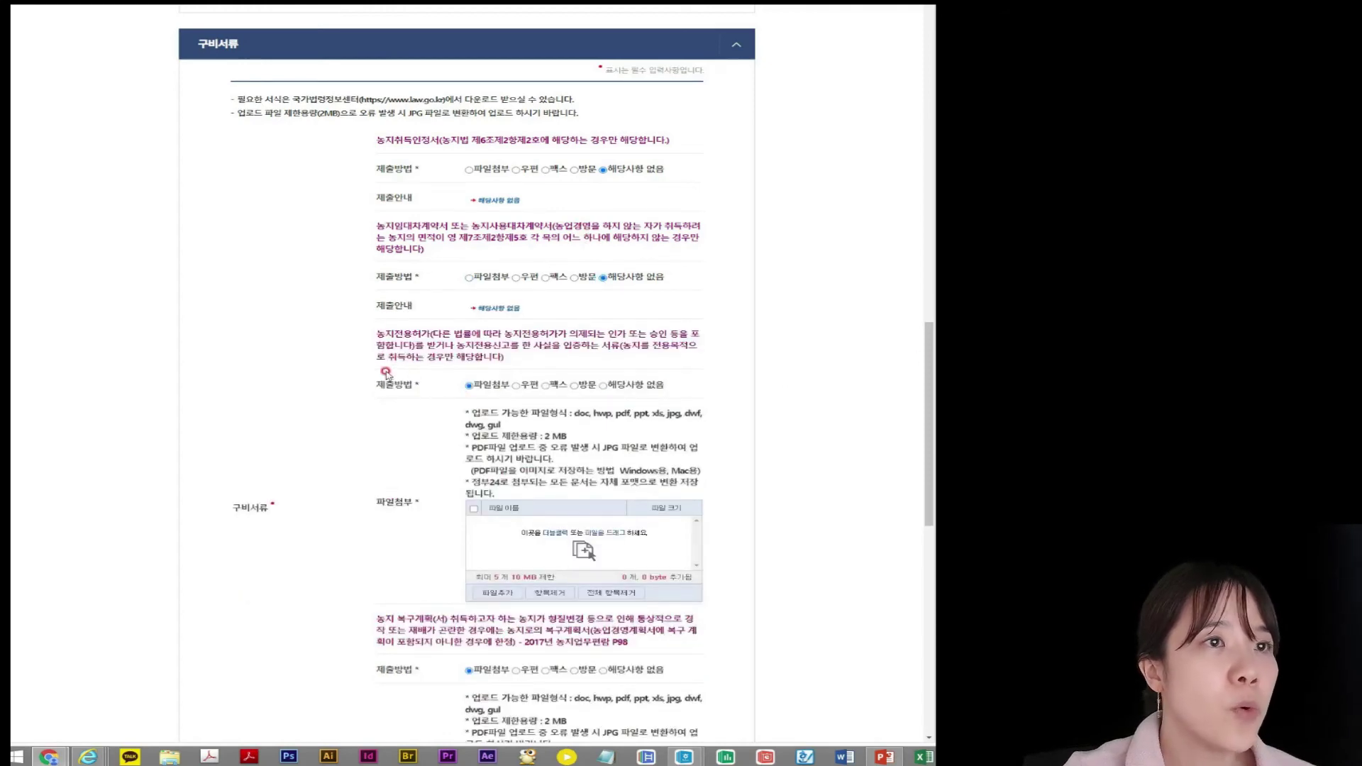
left_click(602, 386)
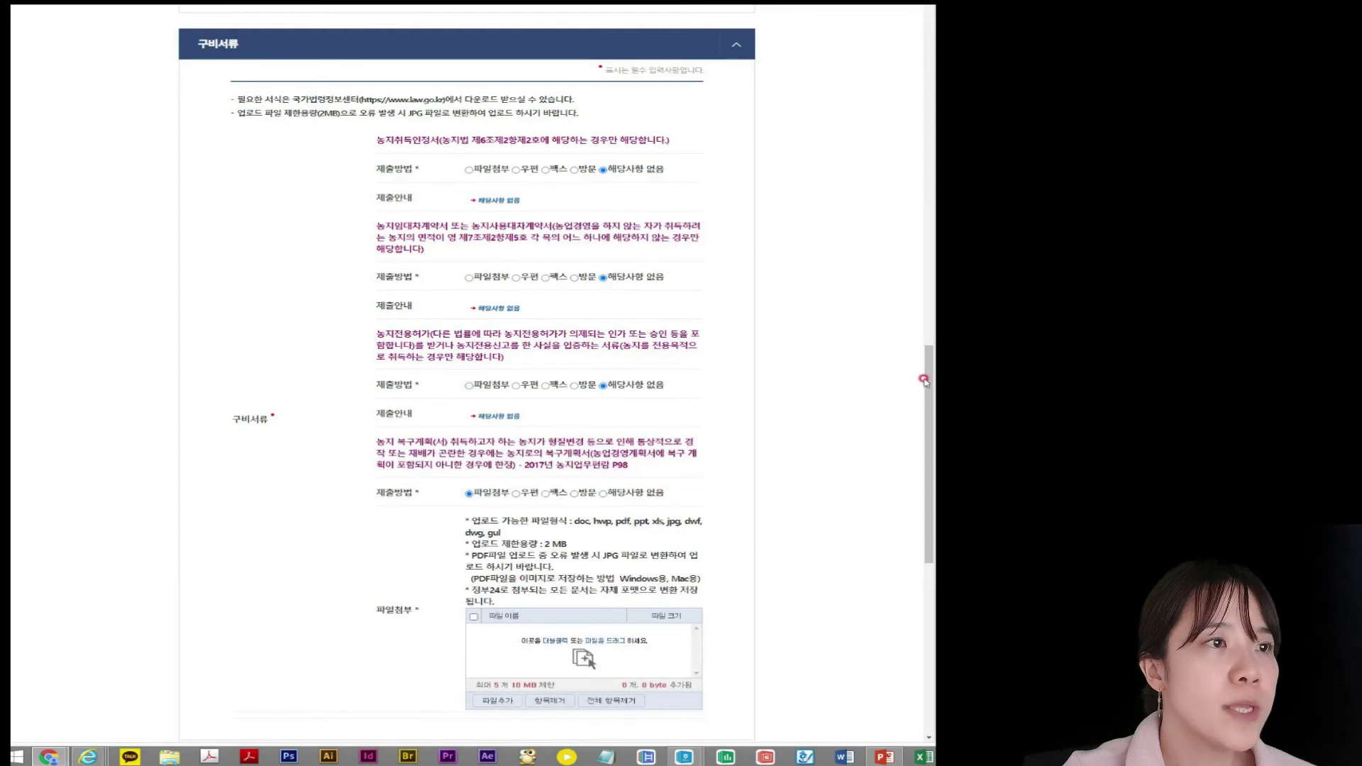
left_click_drag(928, 379, 931, 436)
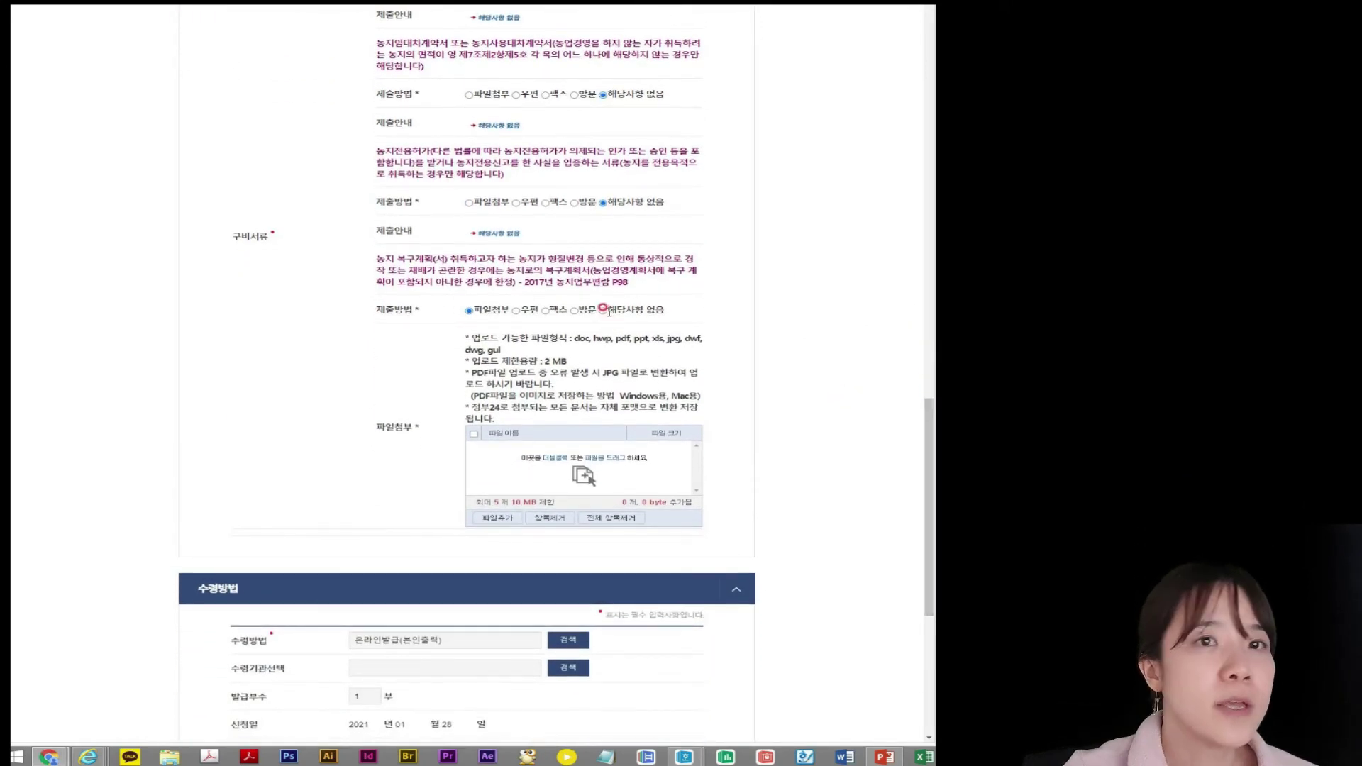
left_click(603, 310)
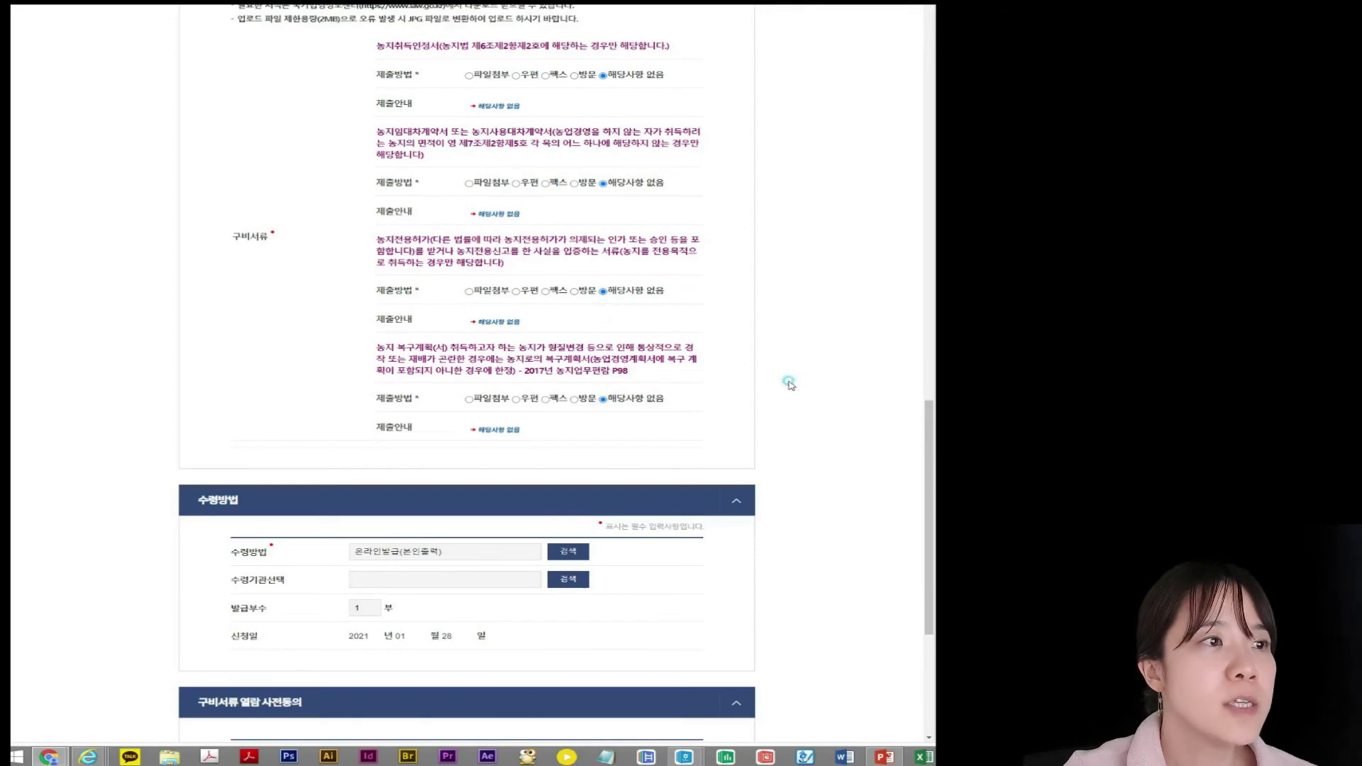
Review the receipt method and document-viewing consent sections, and try to submit the application
scroll(824, 386, "down", 3)
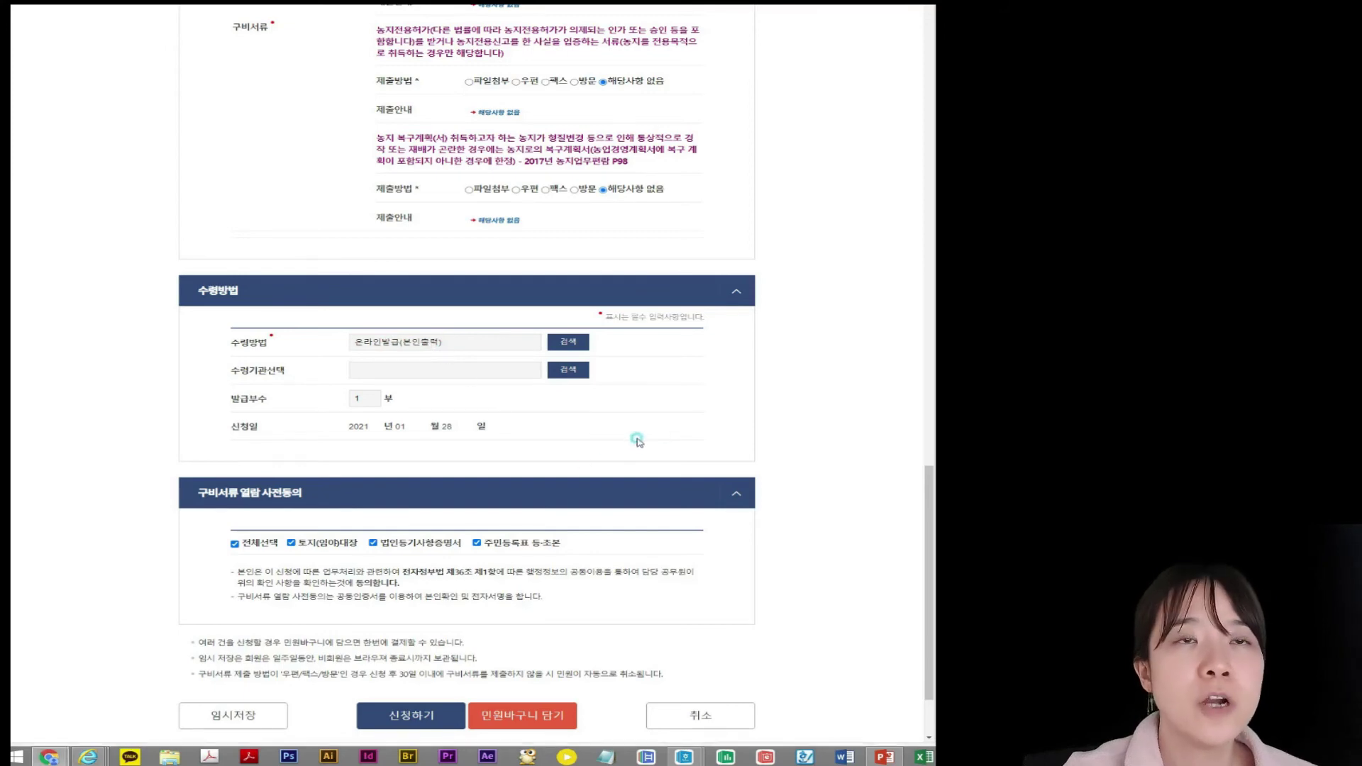
scroll(639, 436, "down", 2)
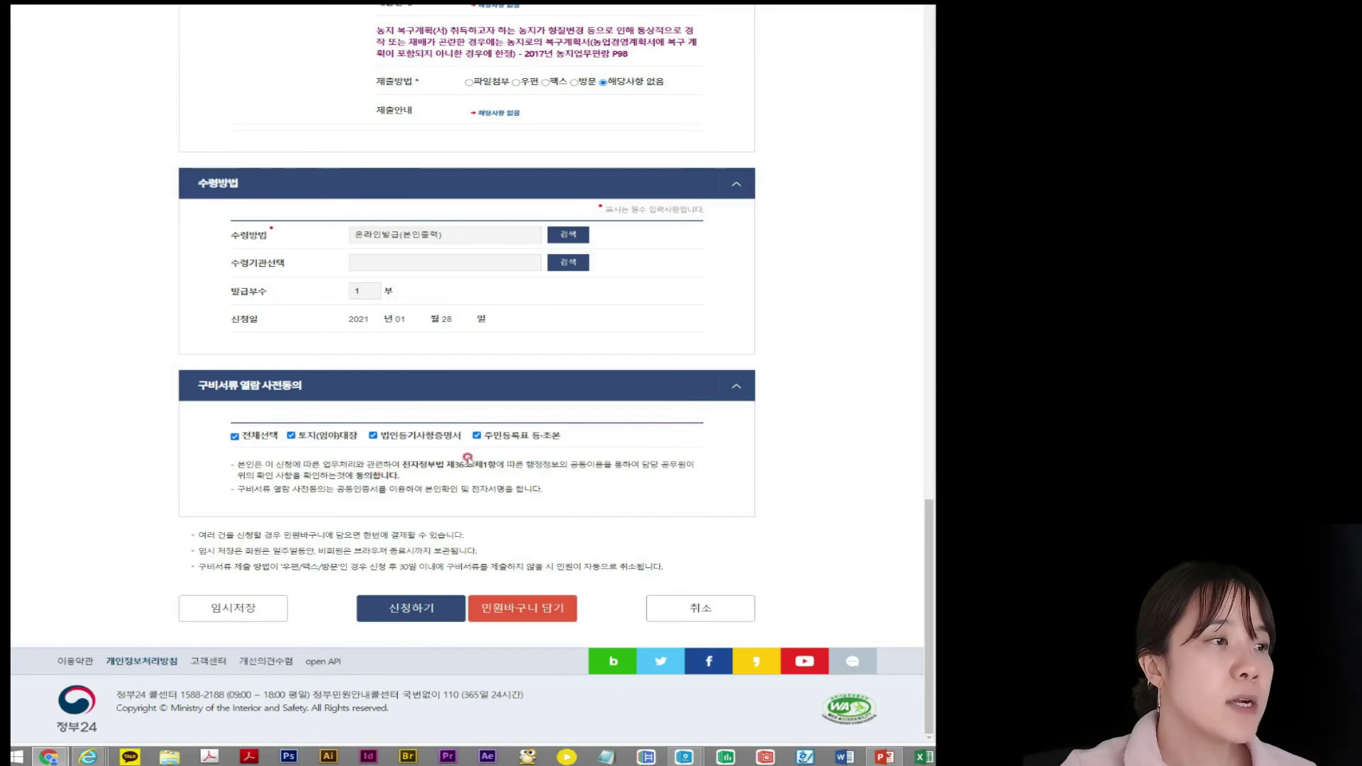
left_click(434, 608)
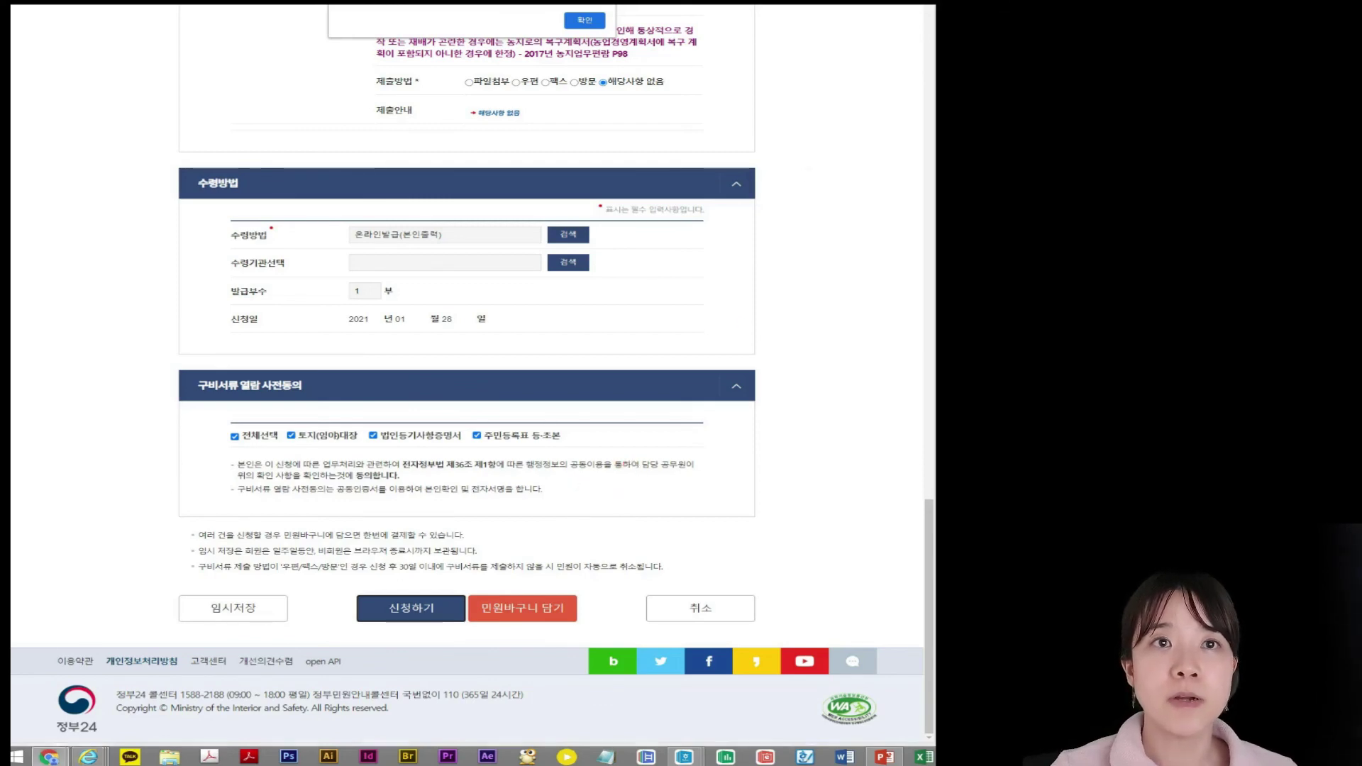
Switch from the browser to the PowerPoint presentation titled 농지취득자격증명서
key("super+d")
key("super+d")
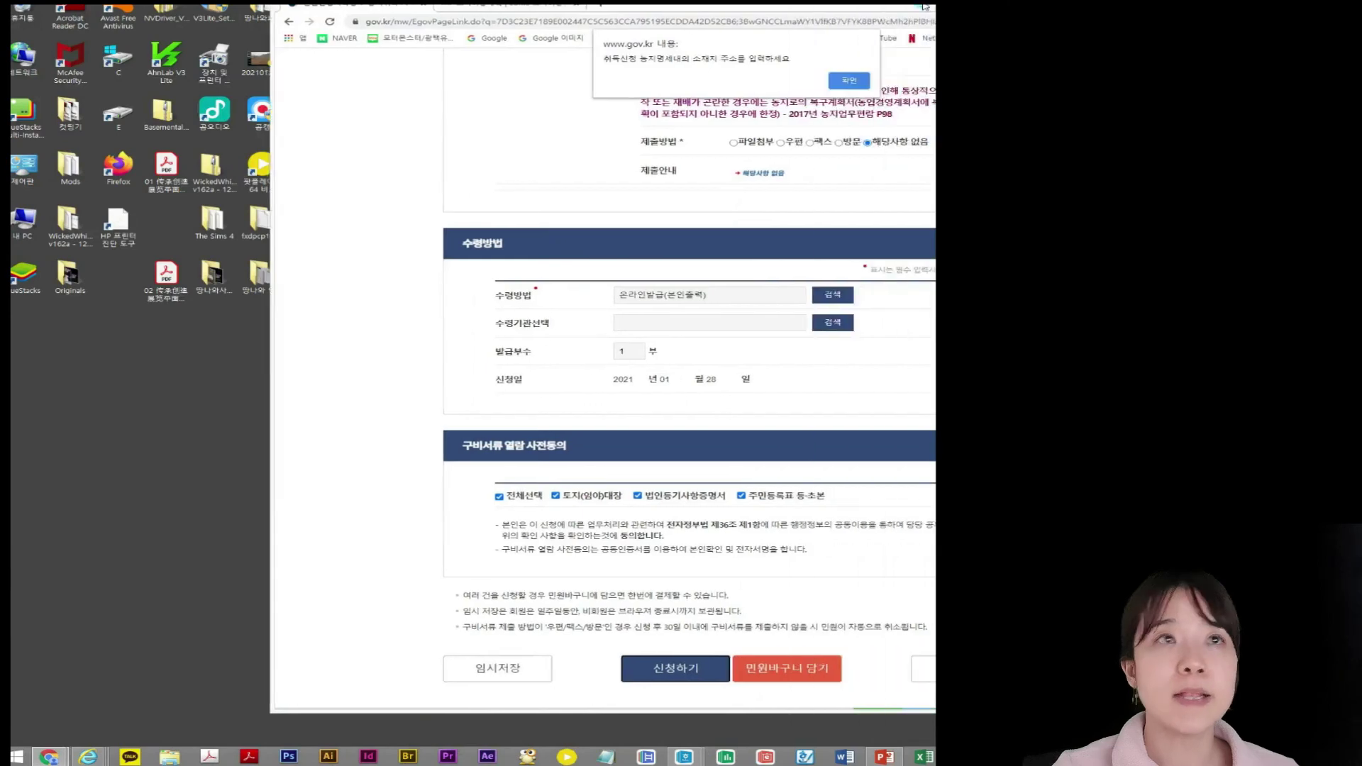
key("alt+Tab")
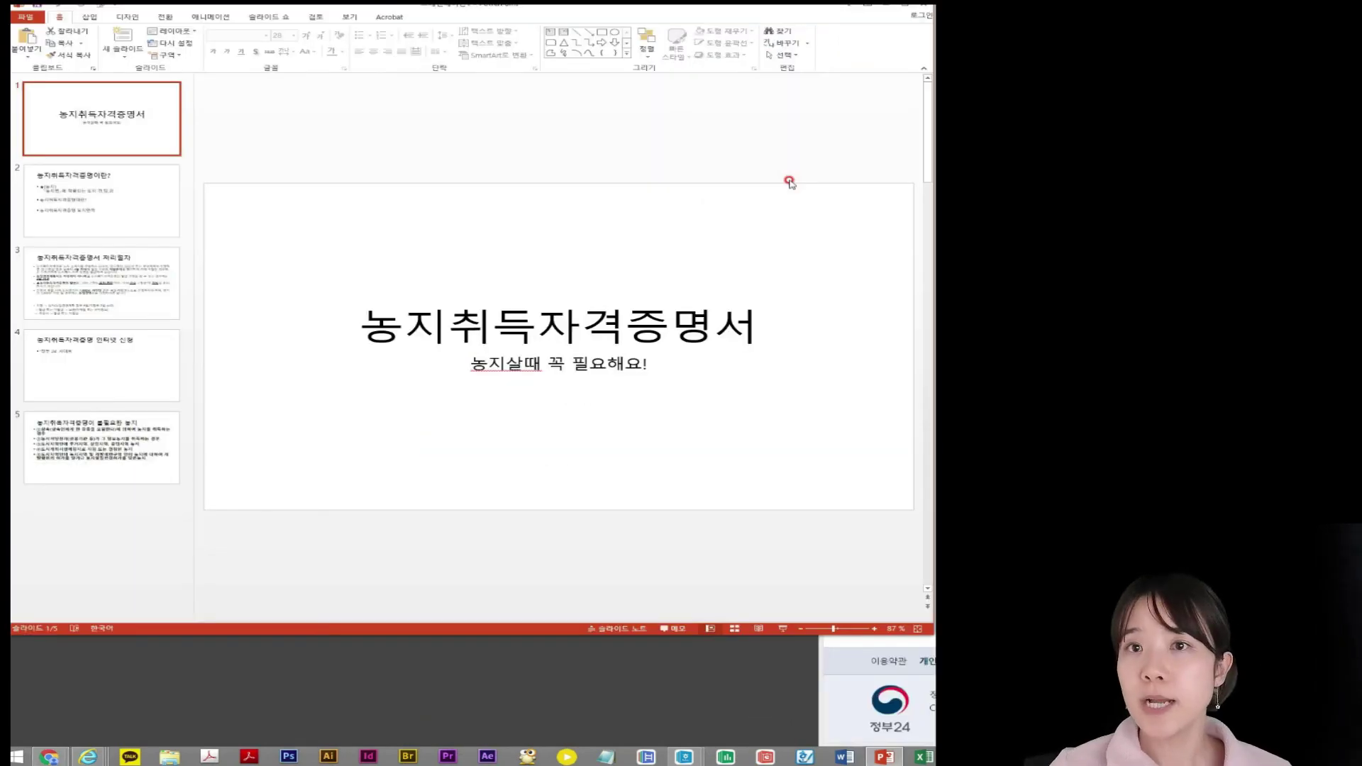